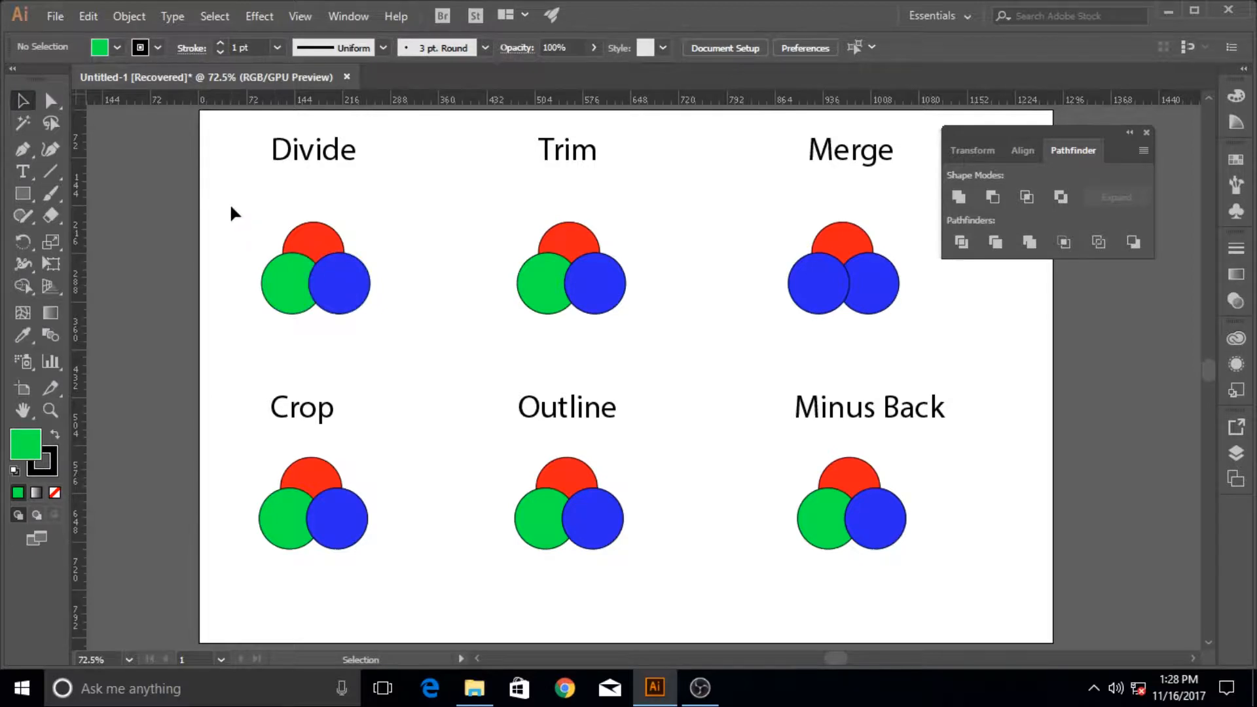
# Try the Unite shape mode on the three circles under Divide and undo it
pyautogui.moveTo(233, 211); pyautogui.dragTo(399, 355)
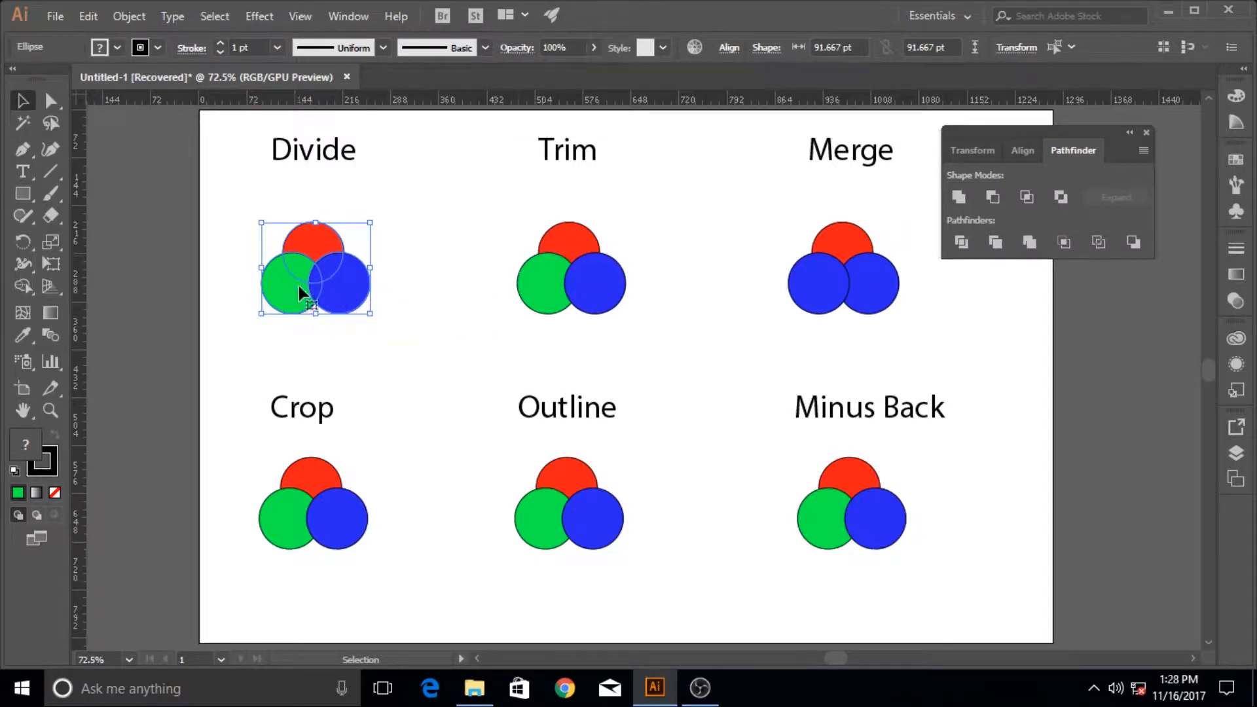
pyautogui.click(965, 203)
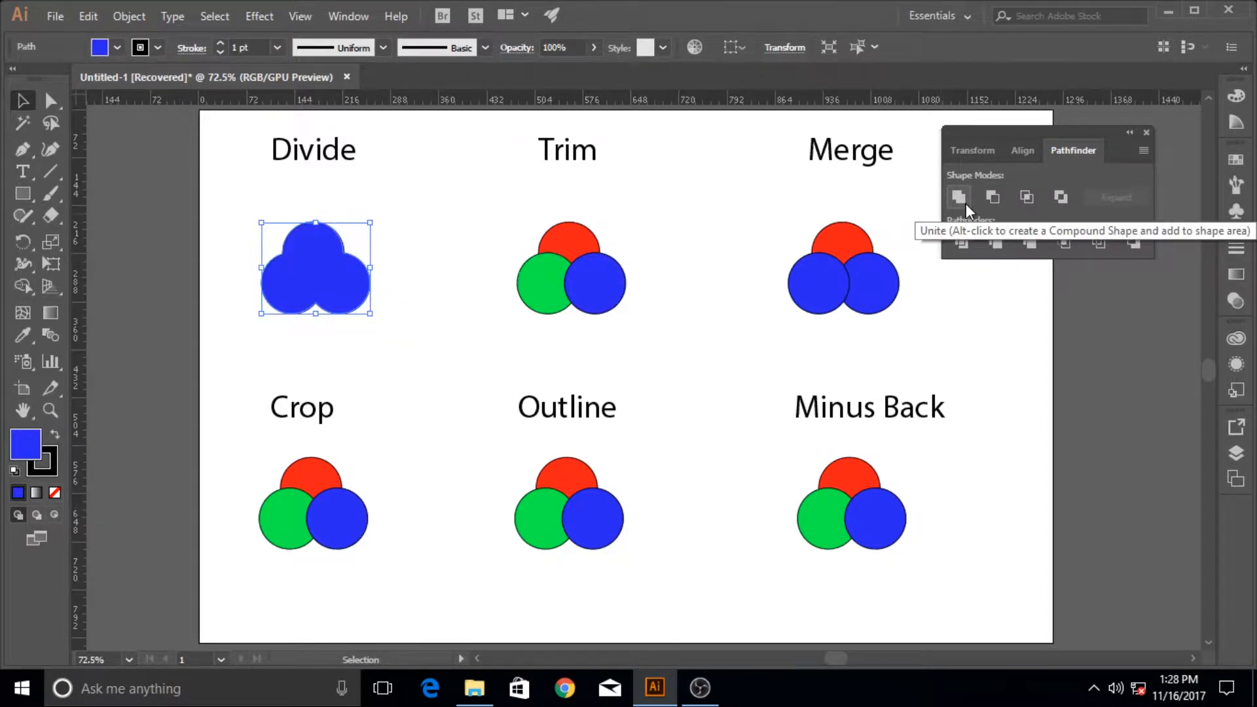
pyautogui.hotkey('ctrl', 'z')
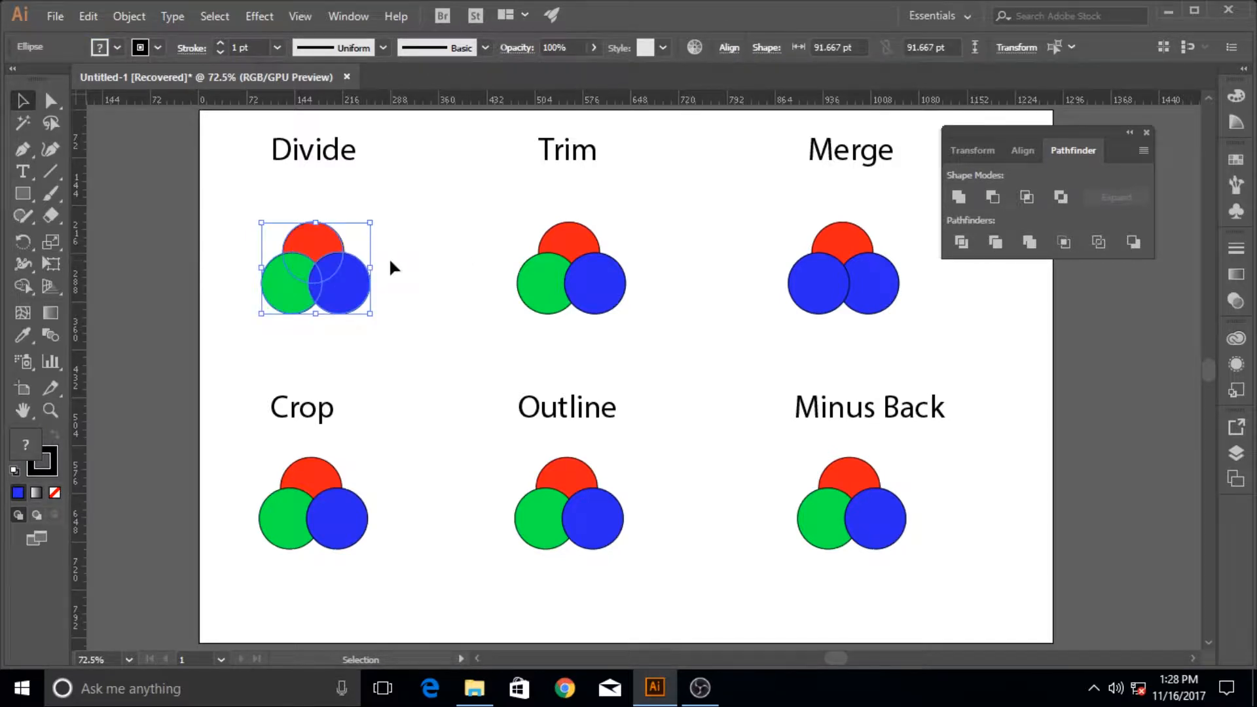
pyautogui.click(387, 260)
# Bring the green circle under Divide to the front of the stacking order
pyautogui.click(281, 287)
pyautogui.rightClick(283, 289)
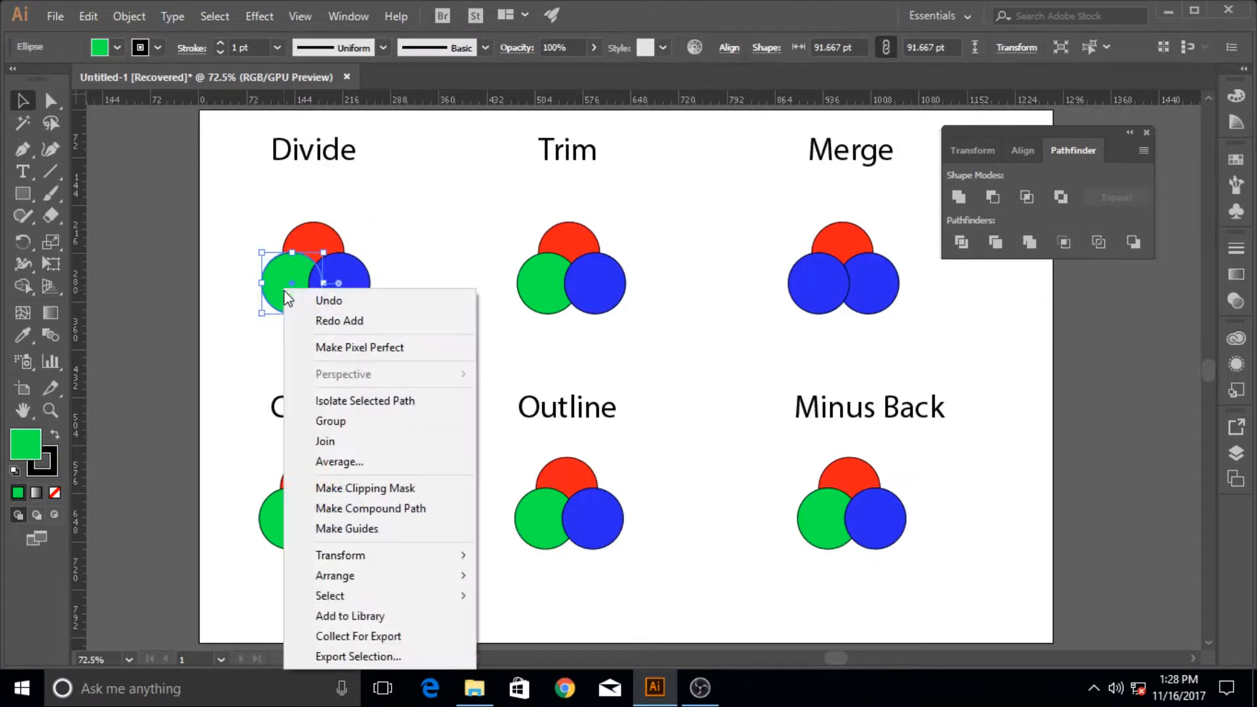
pyautogui.moveTo(438, 585)
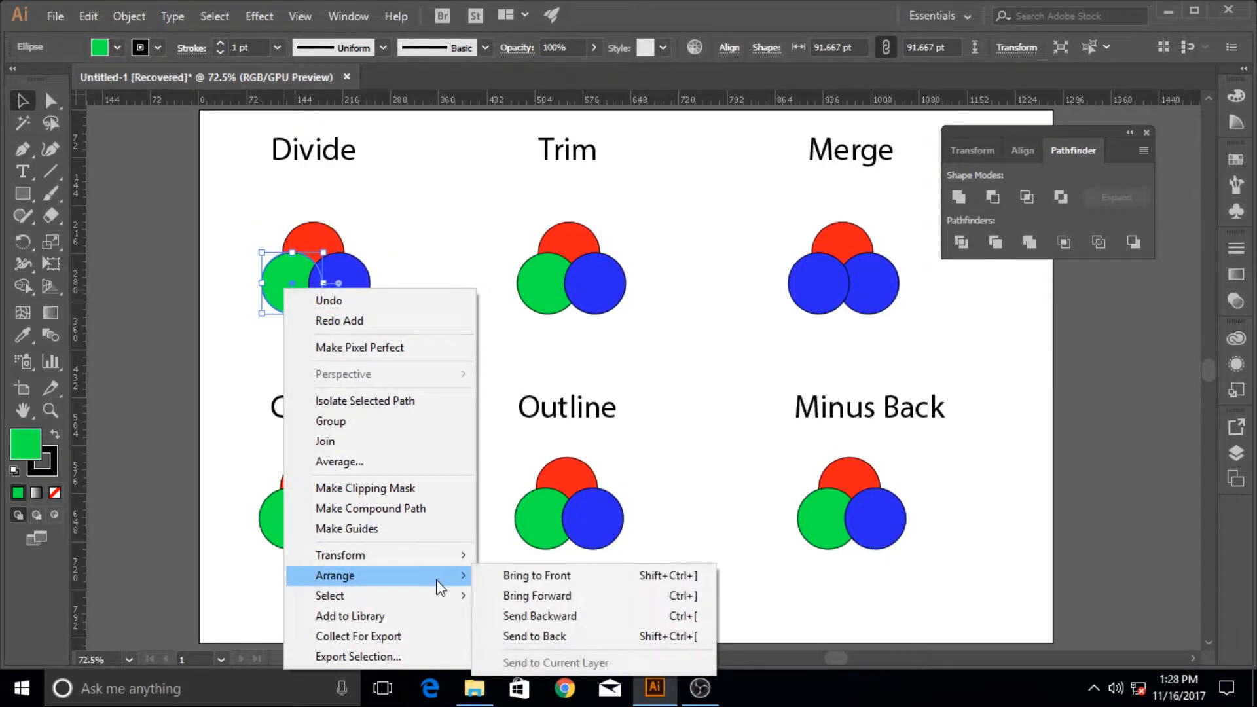
pyautogui.click(530, 575)
pyautogui.click(433, 290)
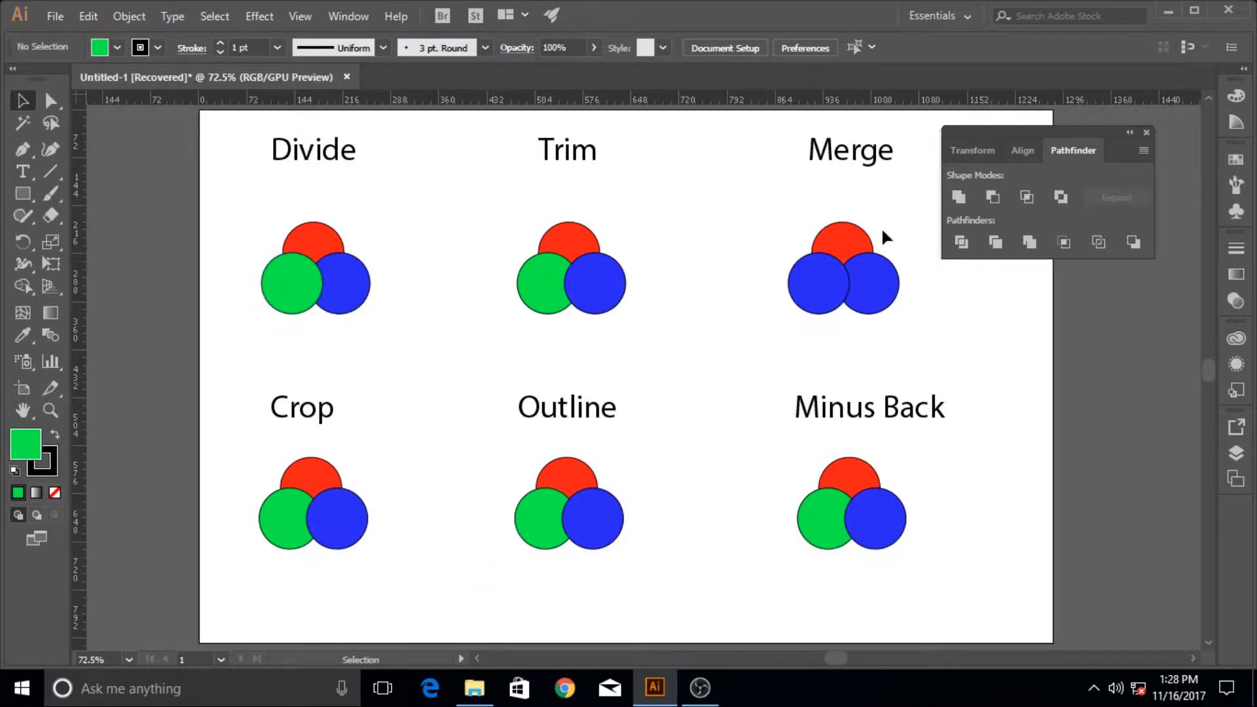
# Unite the three reordered circles under Divide, inspect the combined path's anchor points, and undo back to the original circle order
pyautogui.moveTo(281, 204); pyautogui.dragTo(413, 342)
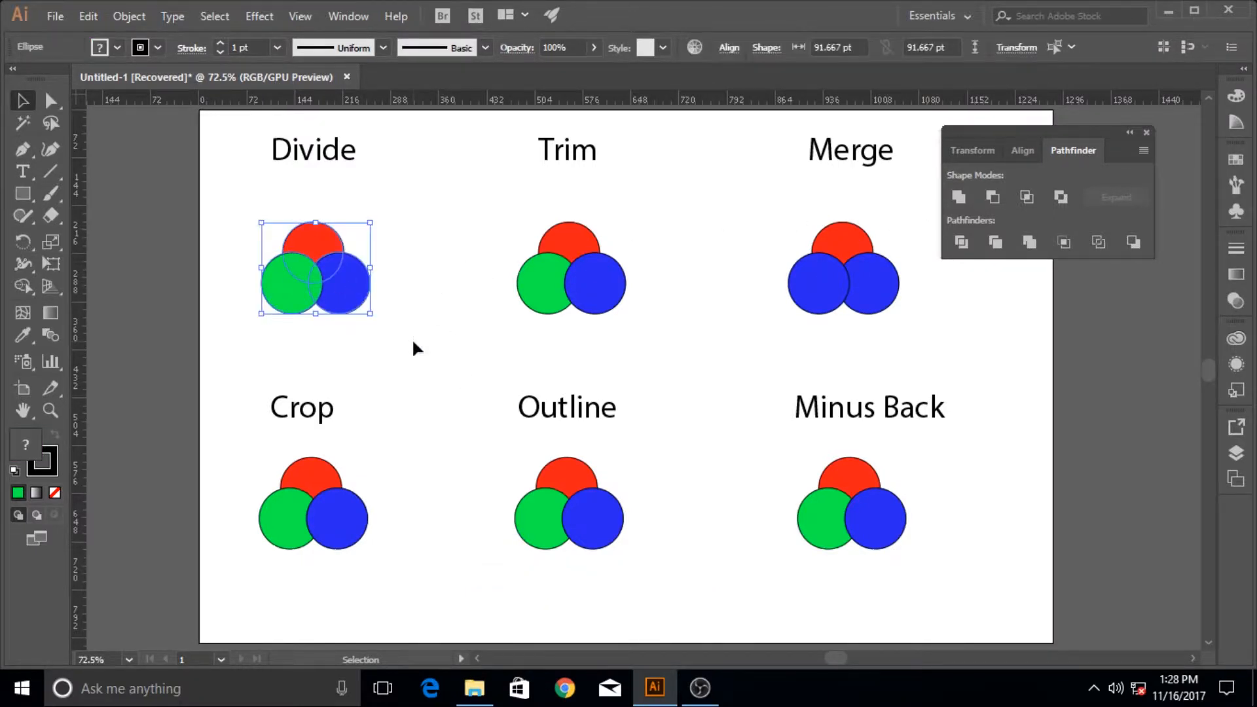
pyautogui.click(959, 199)
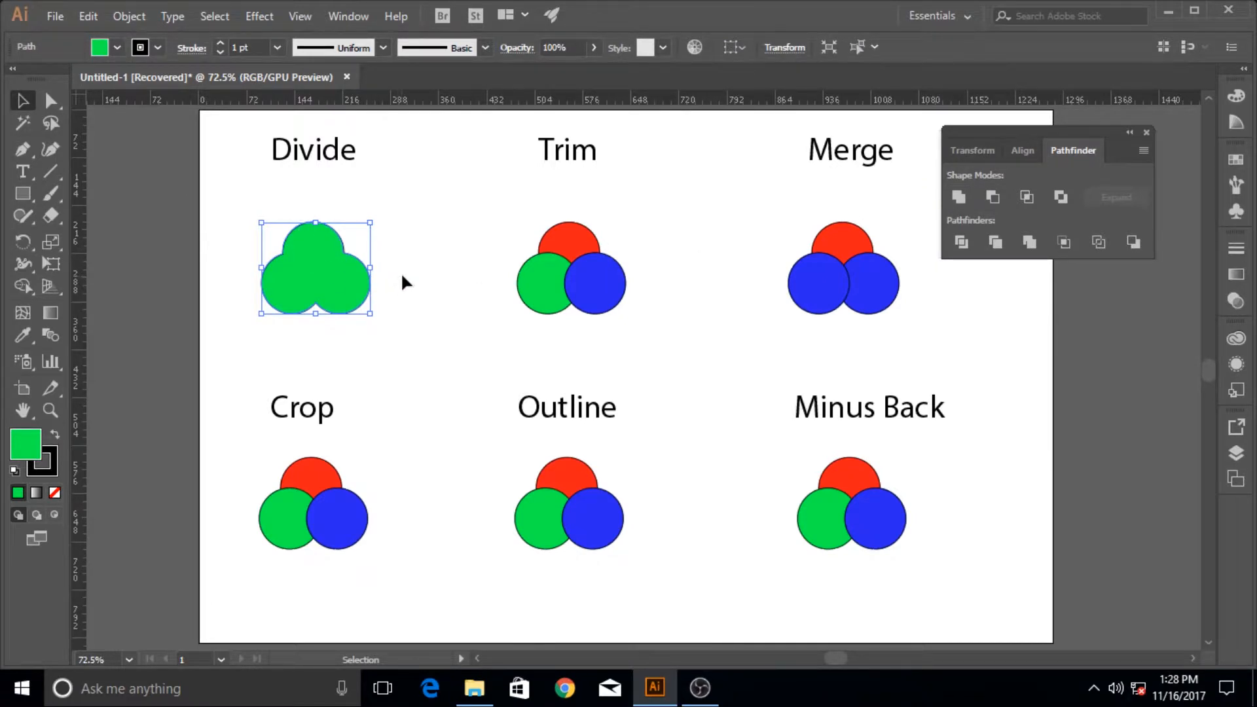
pyautogui.press('a')
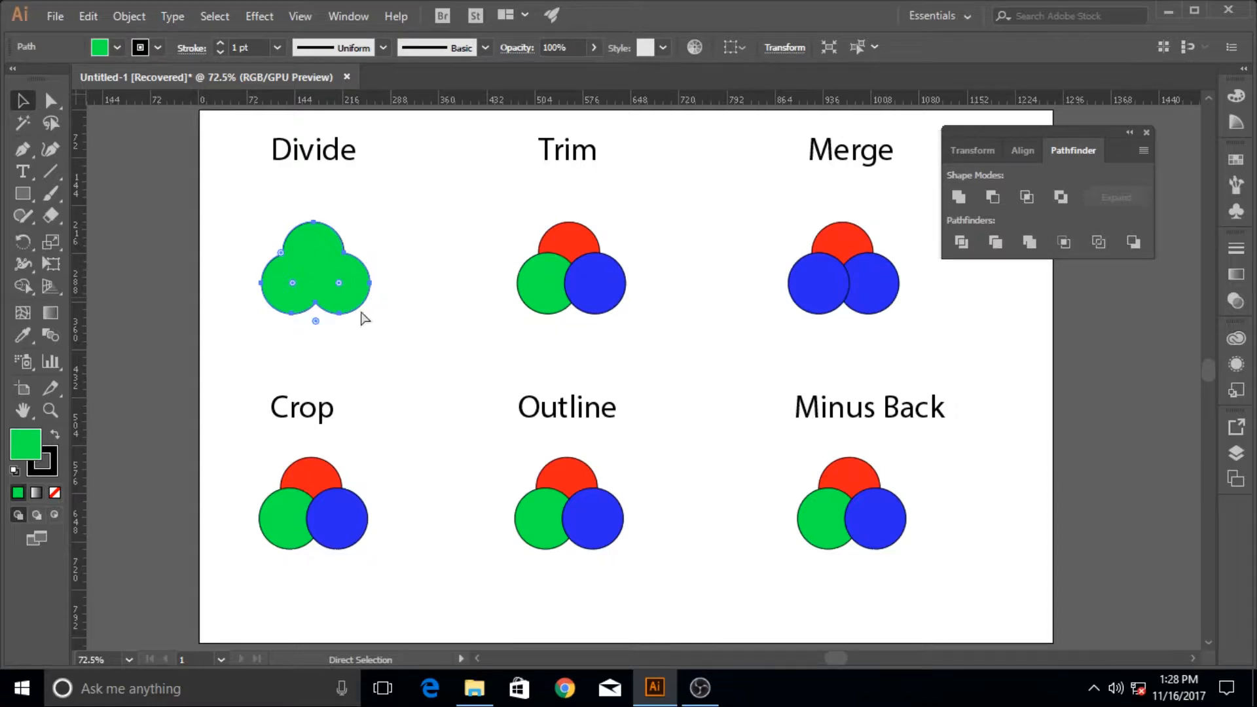
pyautogui.hotkey('ctrl', 'z')
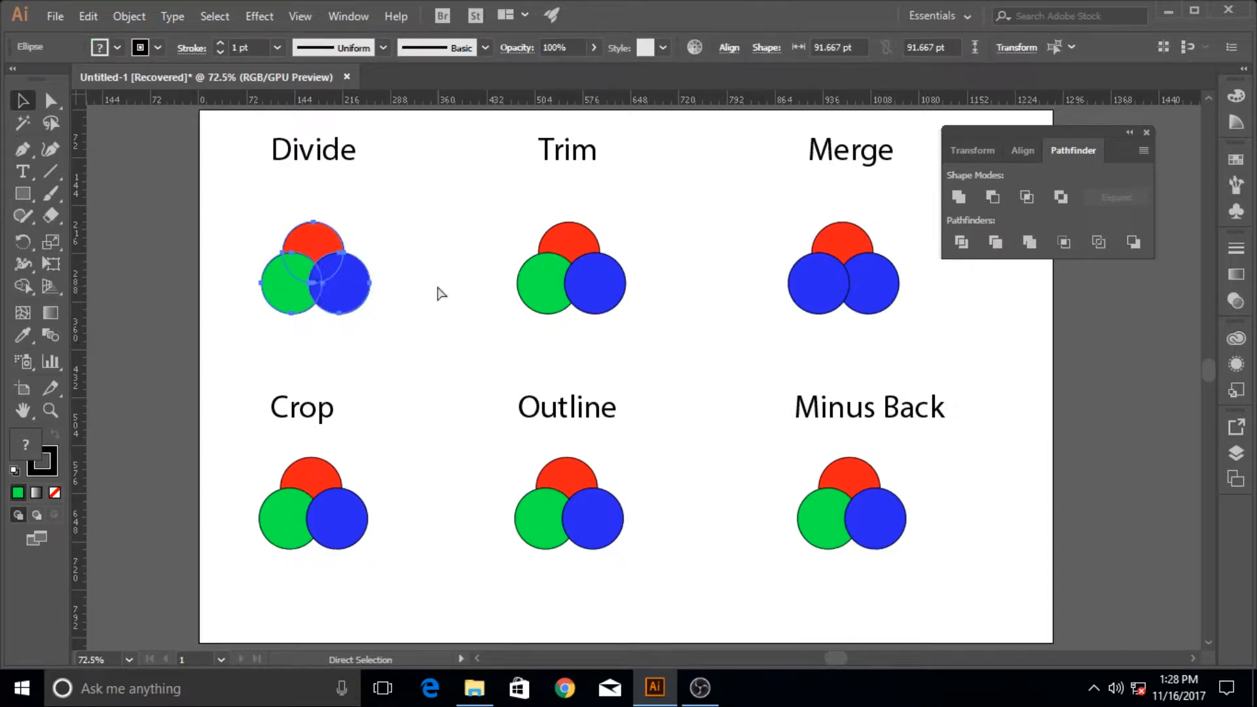
pyautogui.press('v')
pyautogui.click(435, 286)
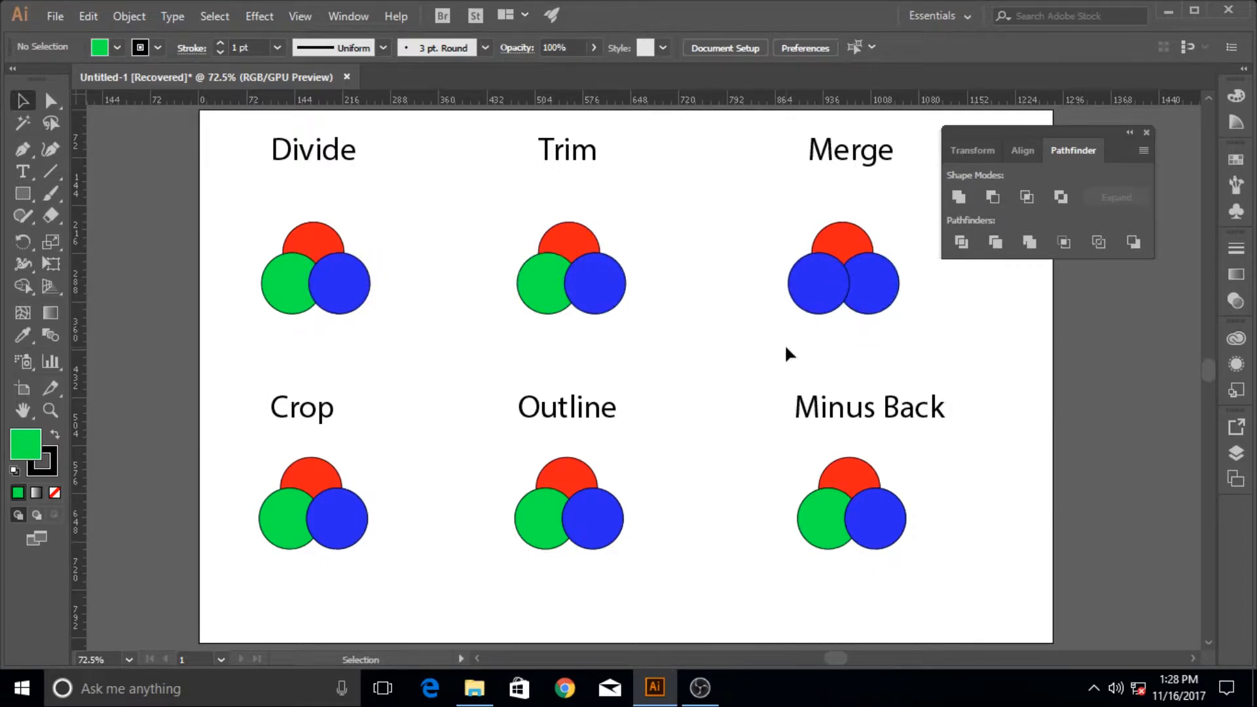
# Apply the Divide pathfinder to the three circles under Divide and shift the resulting group slightly to the right
pyautogui.moveTo(258, 203); pyautogui.dragTo(399, 352)
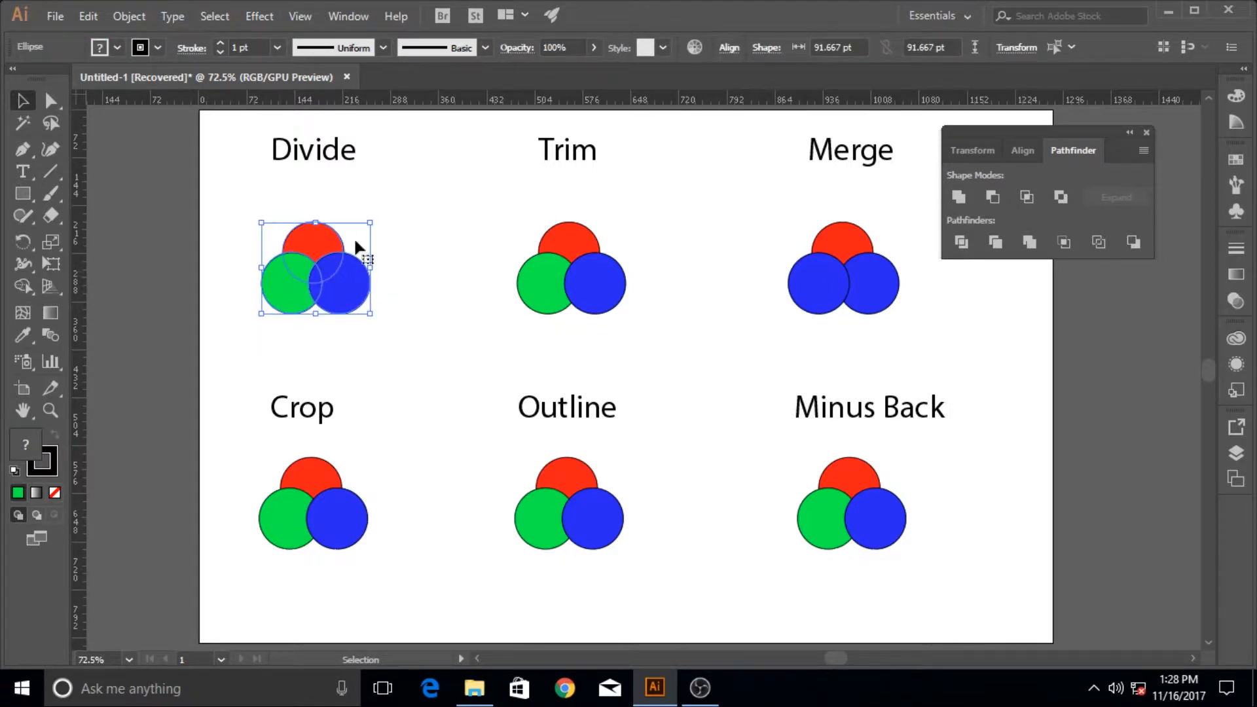
pyautogui.click(961, 244)
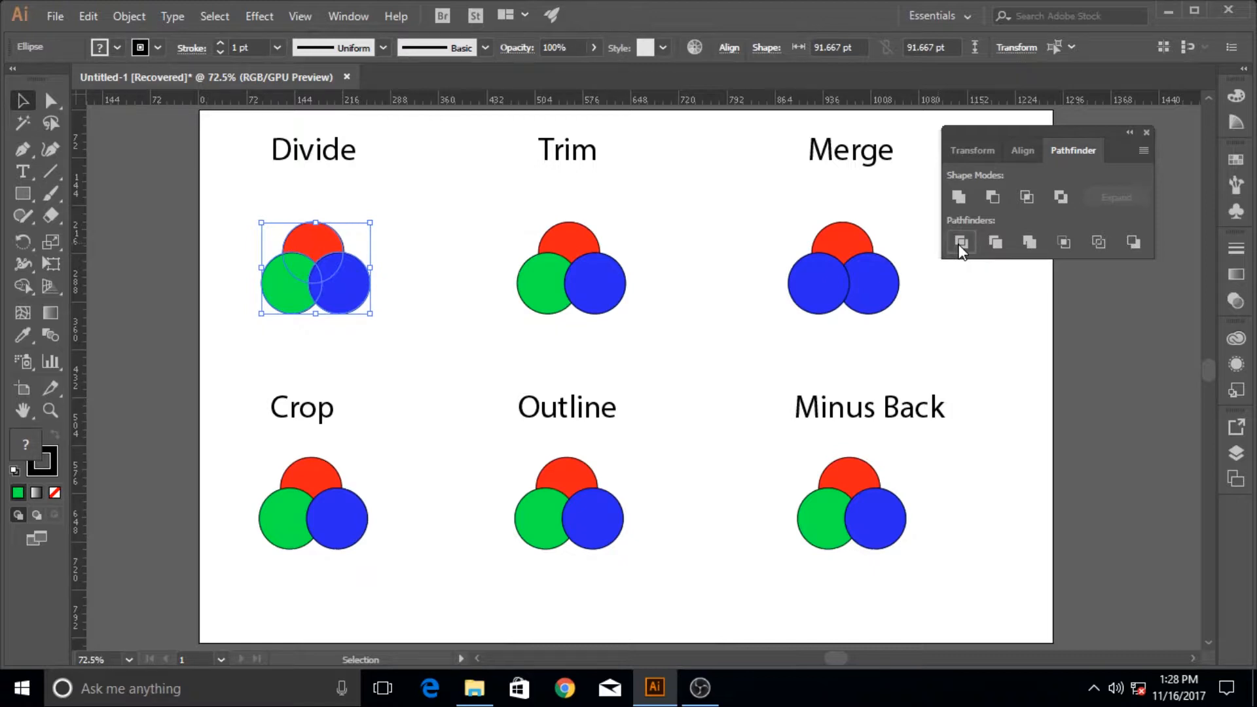
pyautogui.click(386, 272)
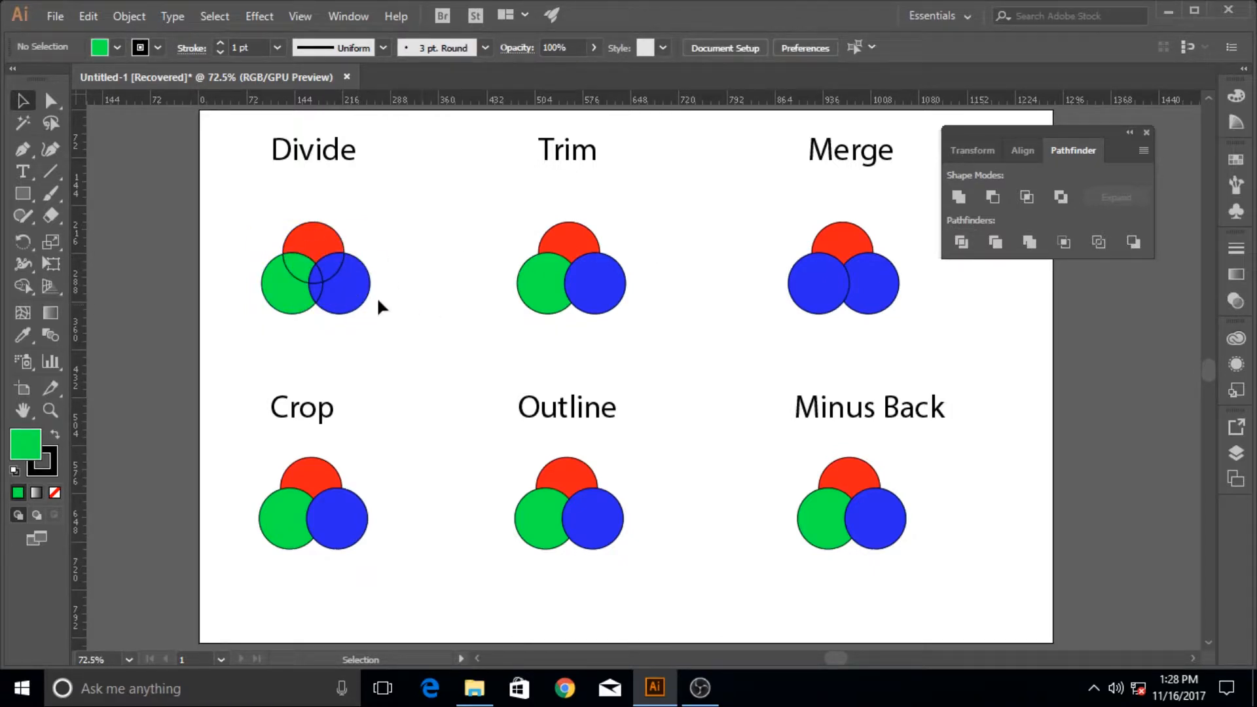
pyautogui.moveTo(364, 291)
pyautogui.mouseDown()
pyautogui.moveTo(383, 265)
pyautogui.moveTo(351, 301)
pyautogui.moveTo(369, 298)
pyautogui.mouseUp()
pyautogui.click(409, 316)
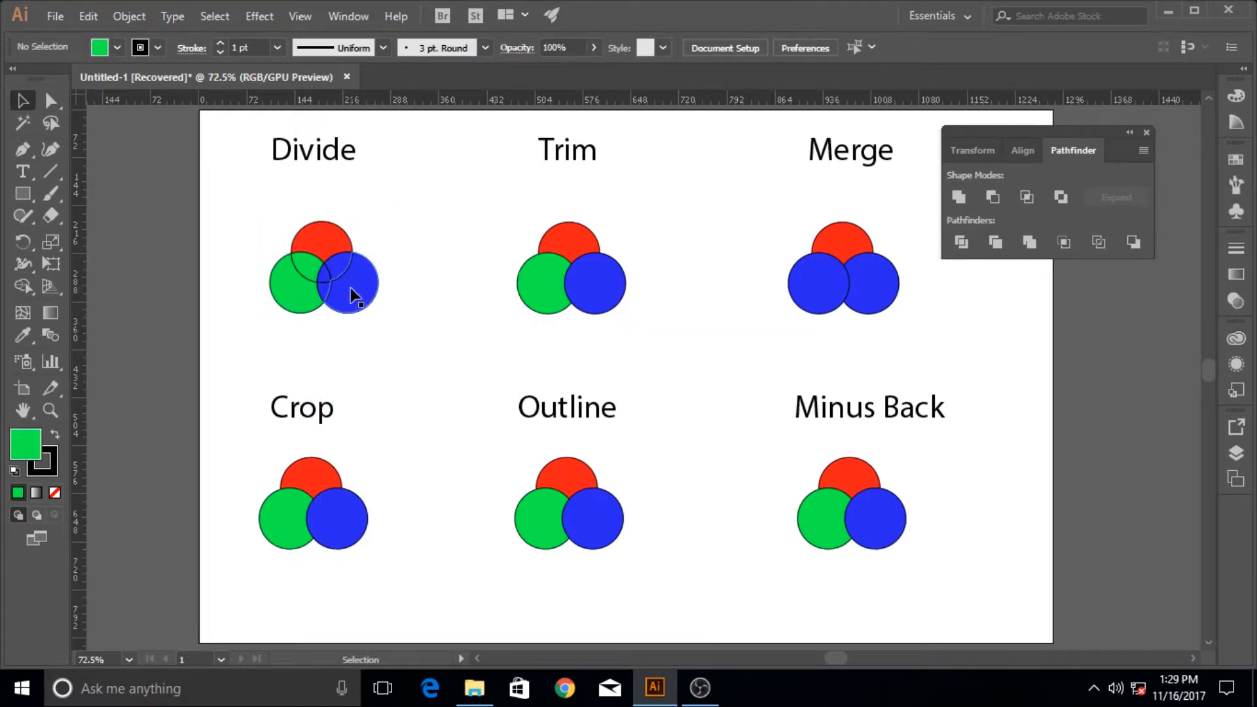
# Isolate the divided group, spread its red, green and blue pieces apart from each other, and leave isolation mode
pyautogui.doubleClick(351, 288)
pyautogui.moveTo(351, 297); pyautogui.dragTo(368, 307)
pyautogui.moveTo(323, 245); pyautogui.dragTo(323, 225)
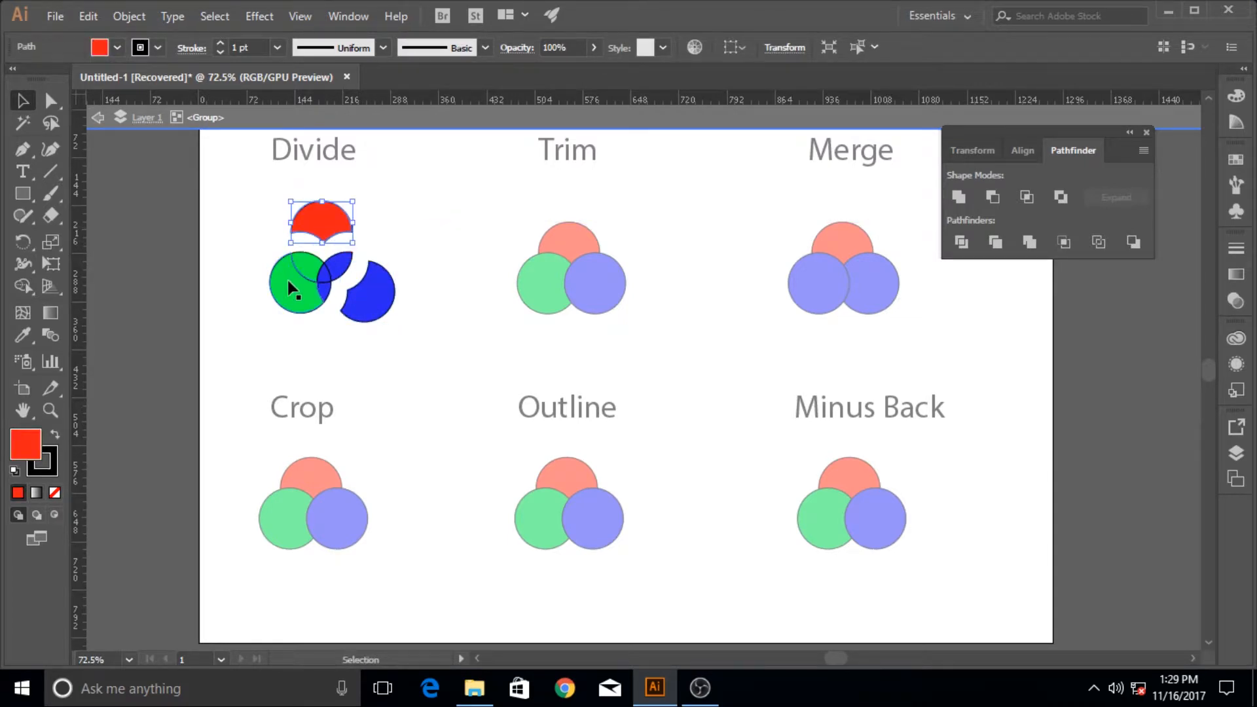
pyautogui.moveTo(286, 279); pyautogui.dragTo(273, 321)
pyautogui.moveTo(347, 269); pyautogui.dragTo(266, 311)
pyautogui.click(324, 331)
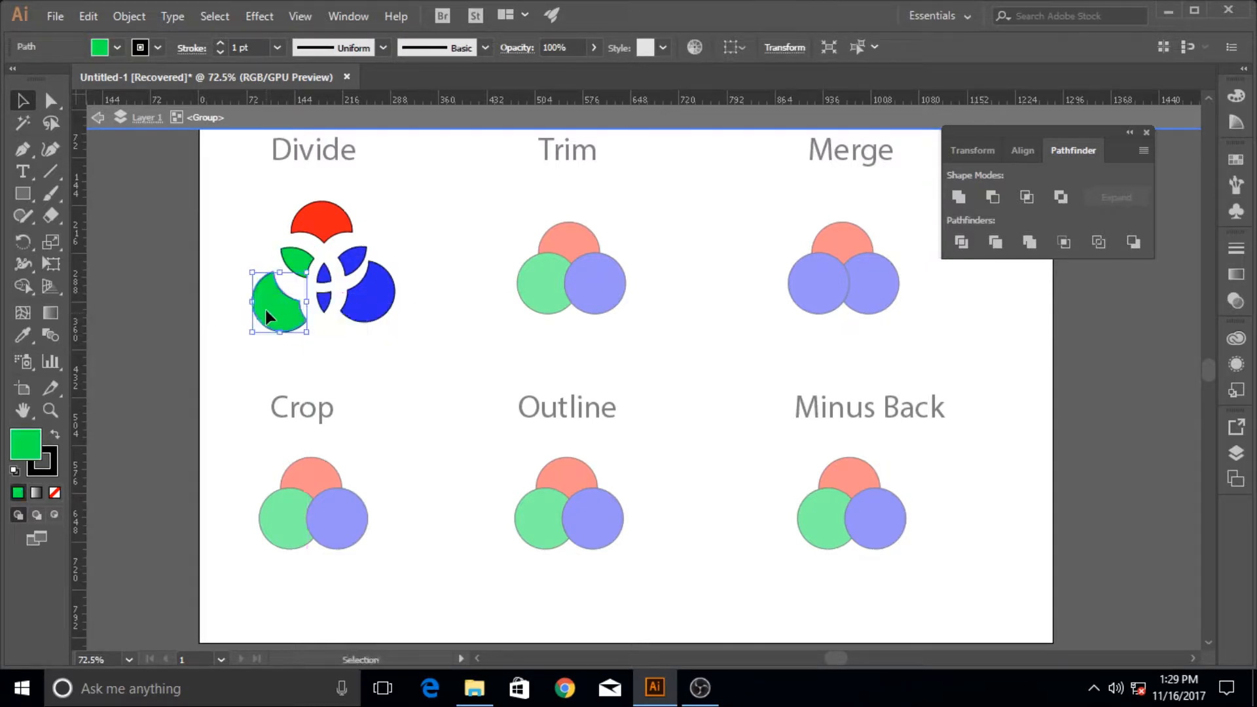
pyautogui.moveTo(383, 307)
pyautogui.mouseDown()
pyautogui.moveTo(383, 326)
pyautogui.moveTo(375, 309)
pyautogui.mouseUp()
pyautogui.click(428, 306)
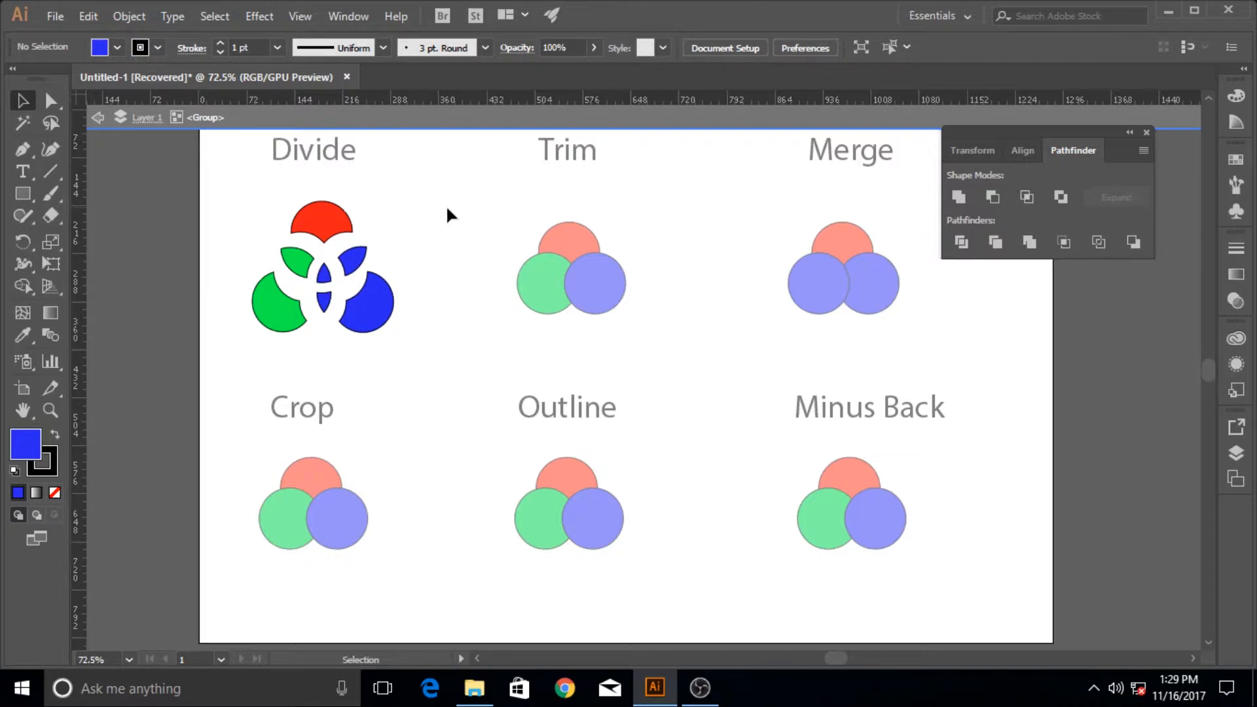
pyautogui.doubleClick(459, 229)
# Apply the Trim pathfinder to the three circles under the Trim heading
pyautogui.moveTo(499, 196); pyautogui.dragTo(669, 336)
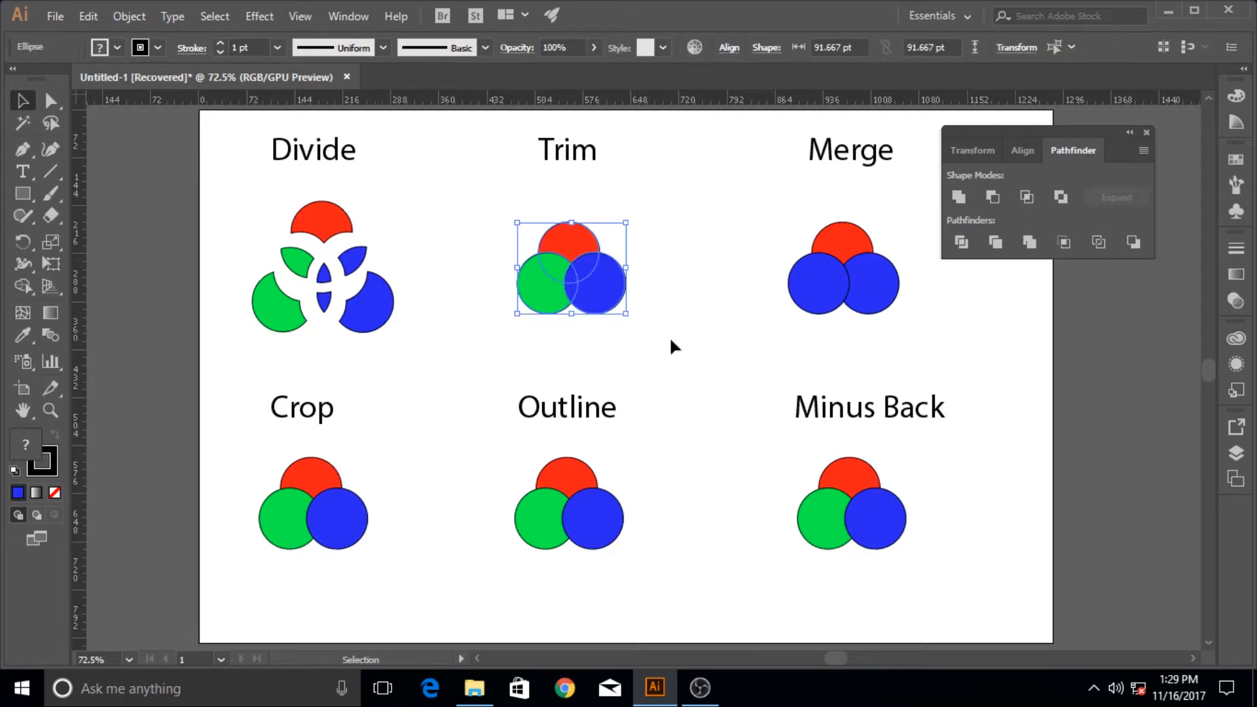
pyautogui.click(1000, 241)
pyautogui.click(991, 247)
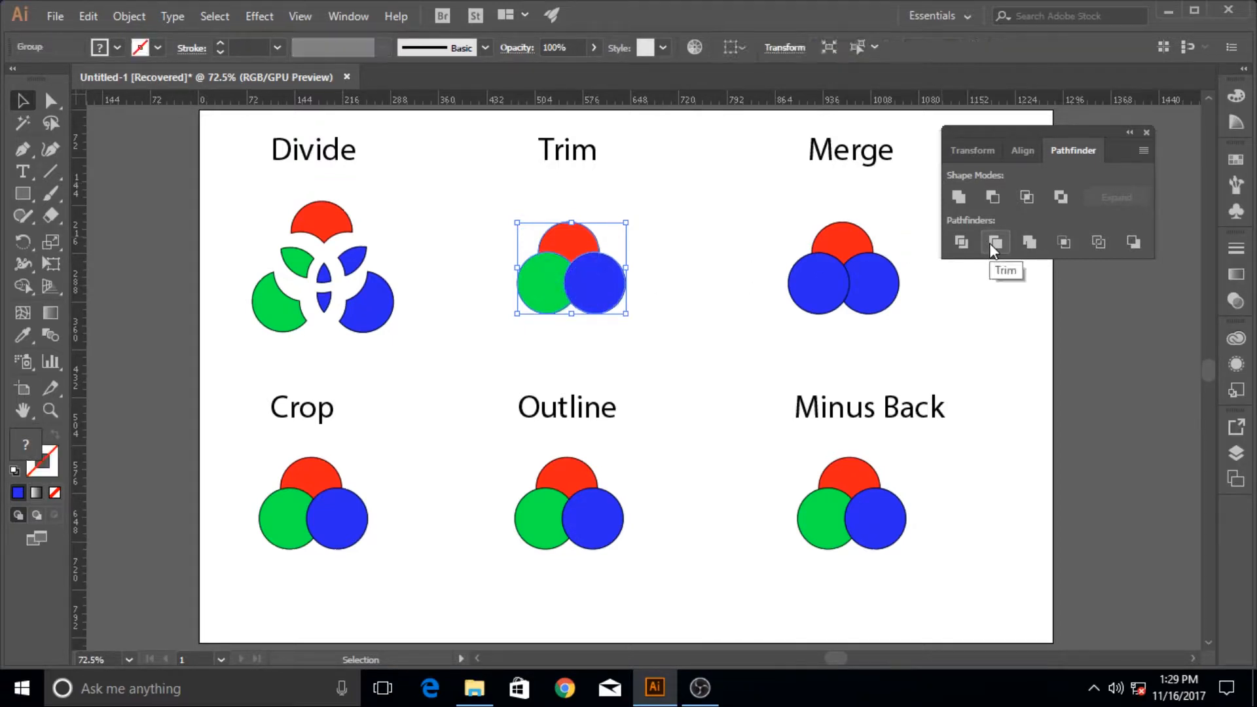
pyautogui.click(669, 246)
# Isolate the trimmed group, move the blue, green and red shapes outward from each other, and leave isolation mode
pyautogui.doubleClick(586, 276)
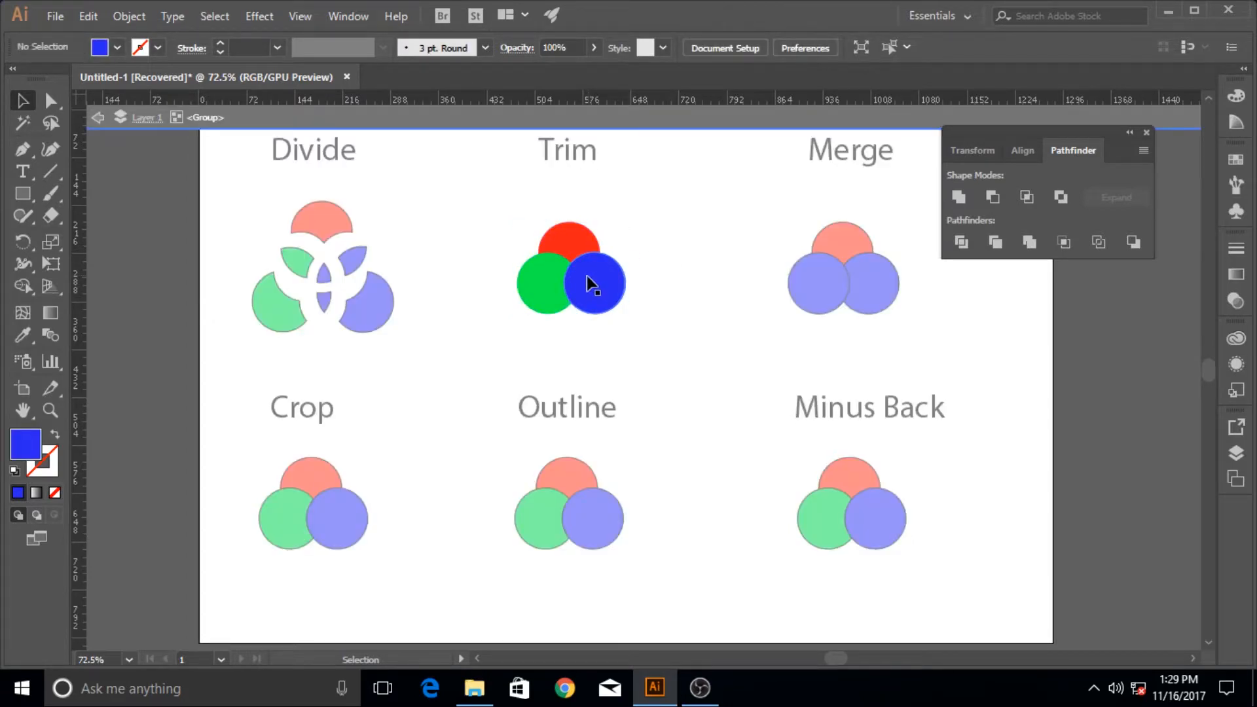
pyautogui.moveTo(587, 276); pyautogui.dragTo(615, 287)
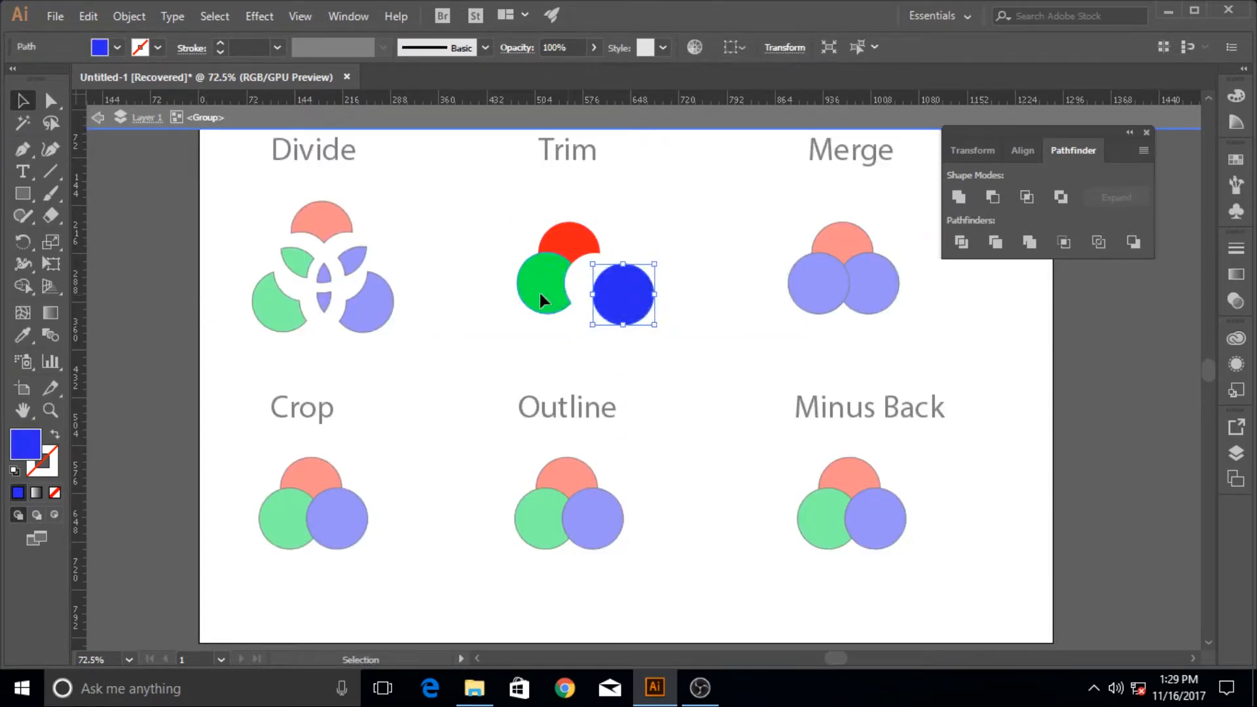
pyautogui.moveTo(539, 300); pyautogui.dragTo(524, 307)
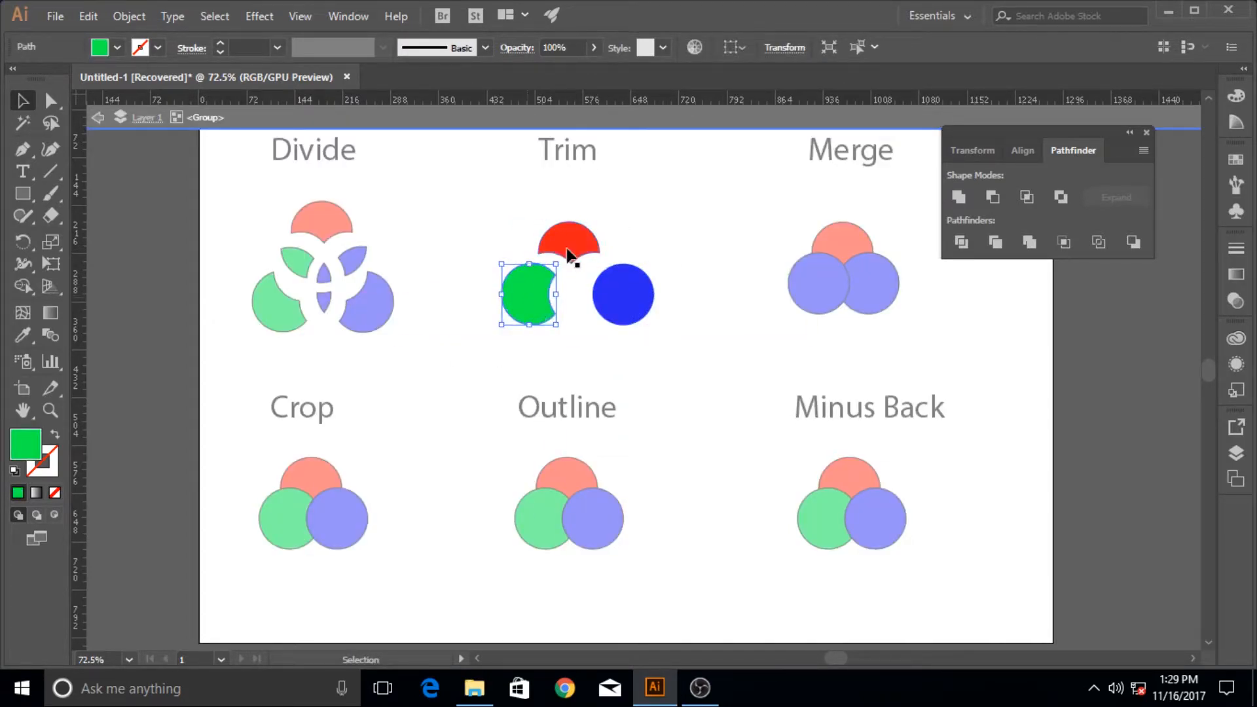
pyautogui.moveTo(568, 254); pyautogui.dragTo(569, 231)
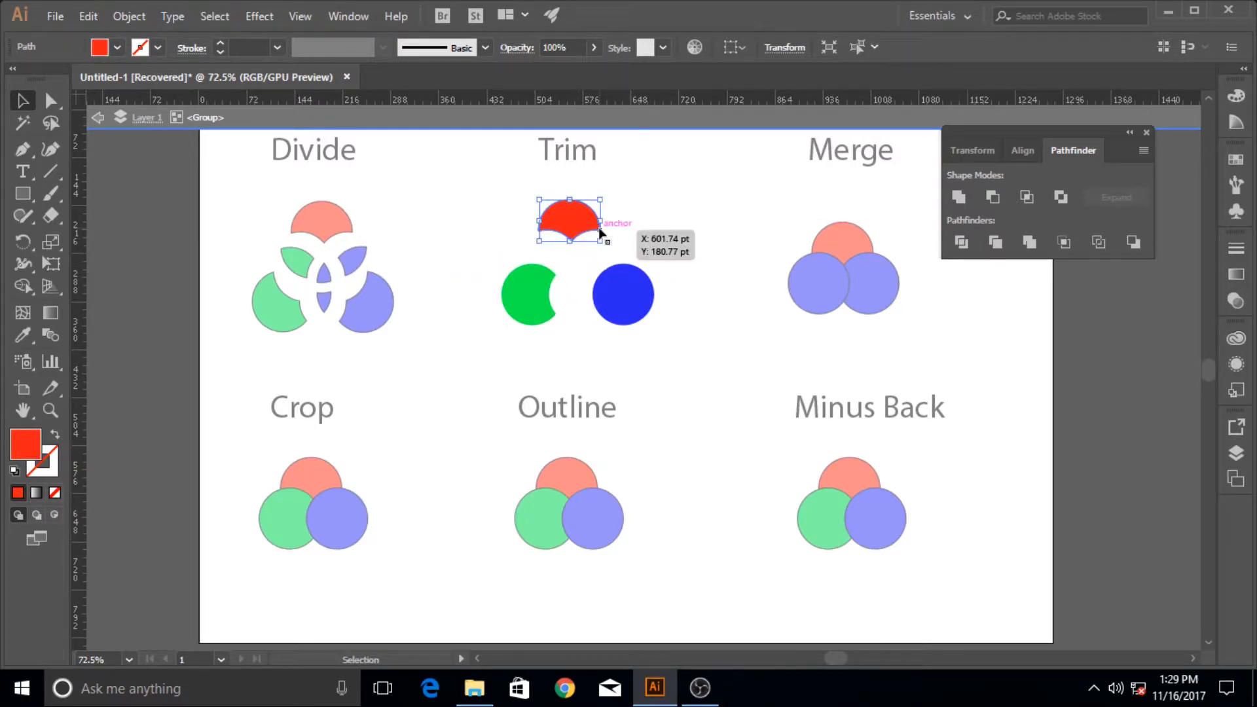
pyautogui.doubleClick(702, 237)
# Apply the Merge pathfinder to the red circle and two blue circles under the Merge heading
pyautogui.moveTo(744, 196); pyautogui.dragTo(909, 349)
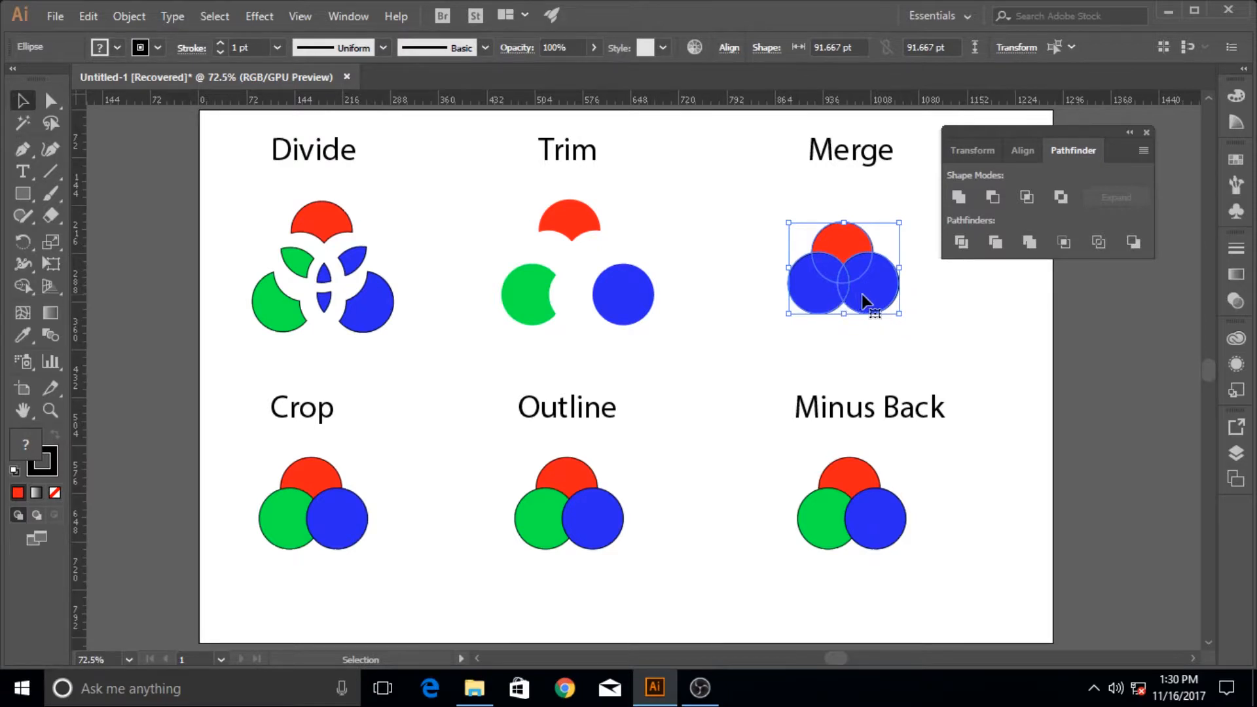
pyautogui.click(879, 333)
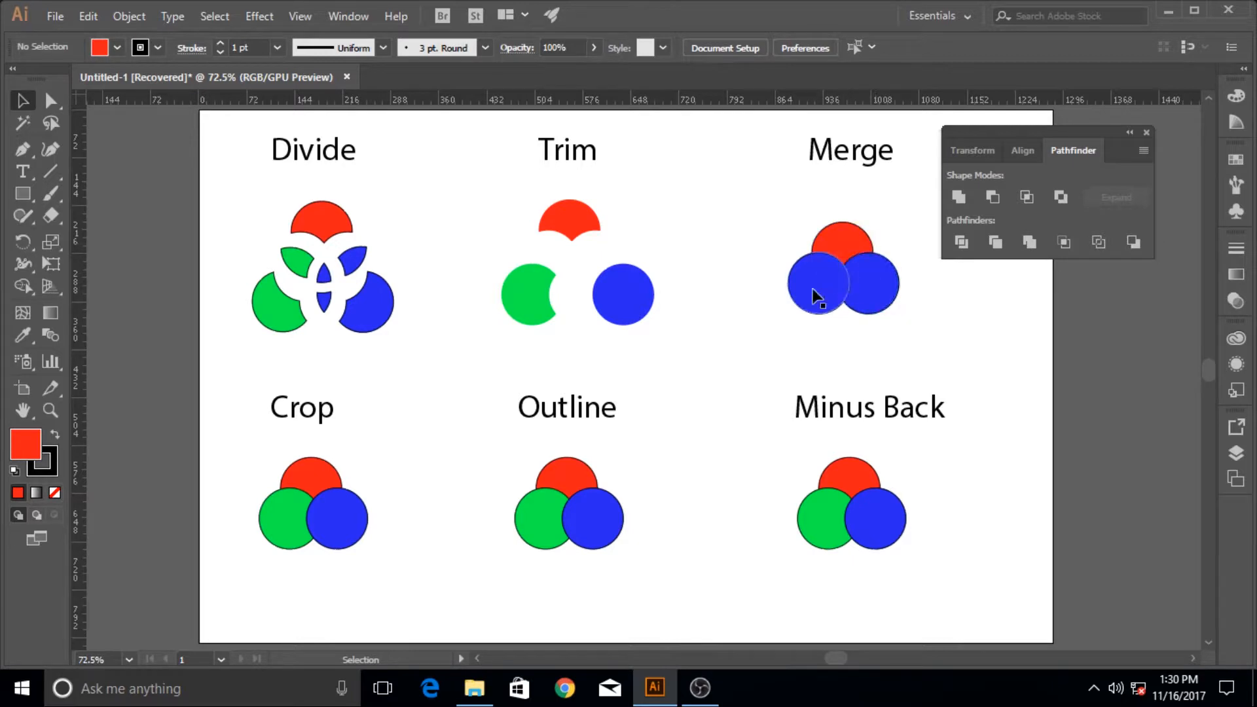
pyautogui.moveTo(783, 220); pyautogui.dragTo(917, 342)
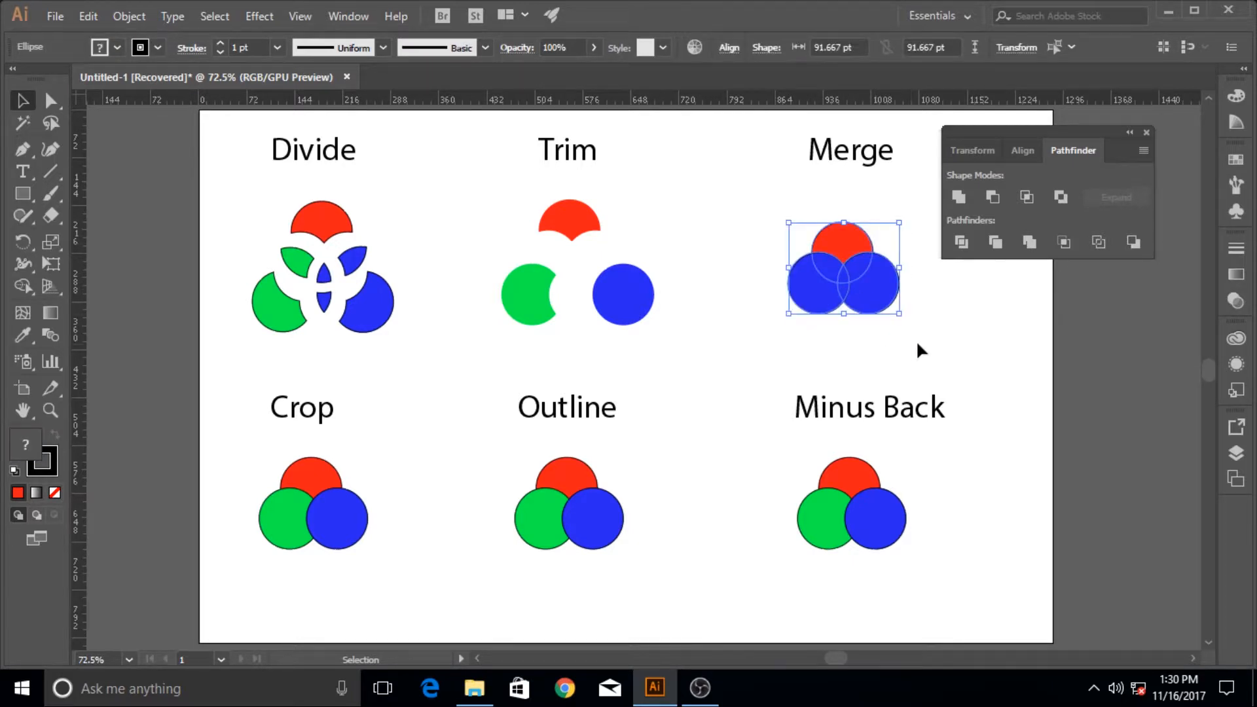
pyautogui.click(1028, 241)
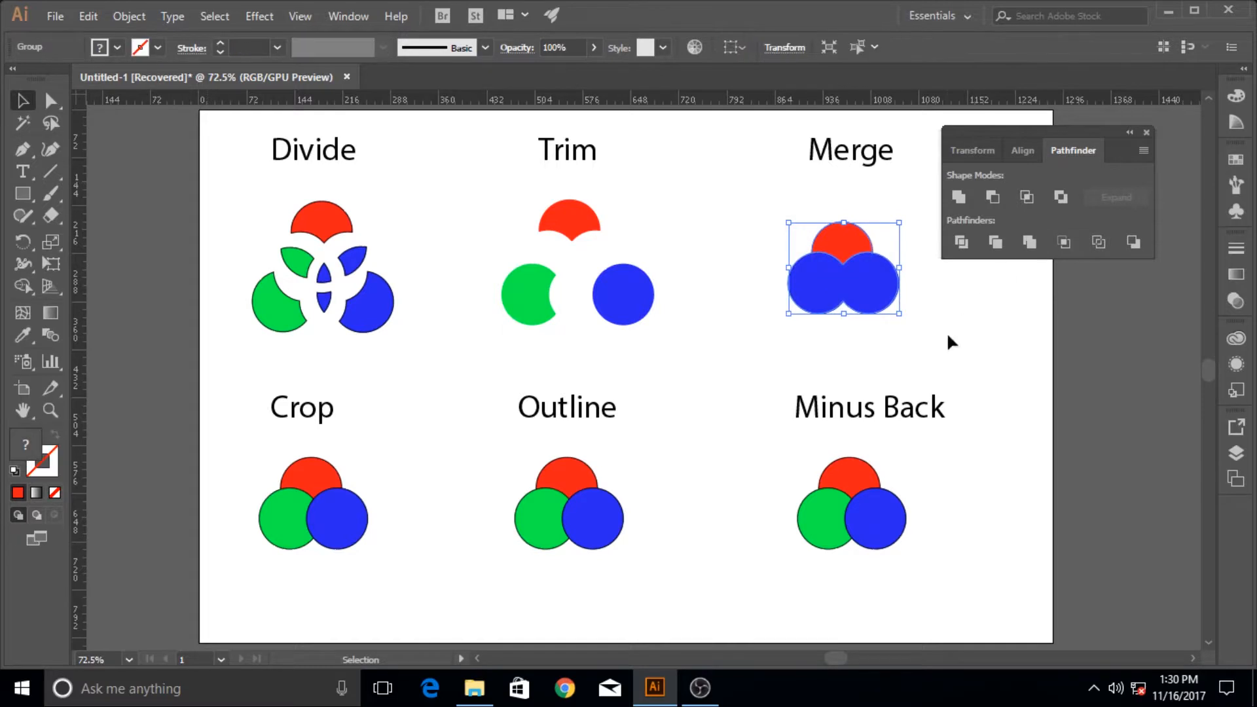
pyautogui.click(945, 331)
# Isolate the merged group, move the red piece up and the joined blue shape slightly down, and leave isolation mode
pyautogui.doubleClick(869, 262)
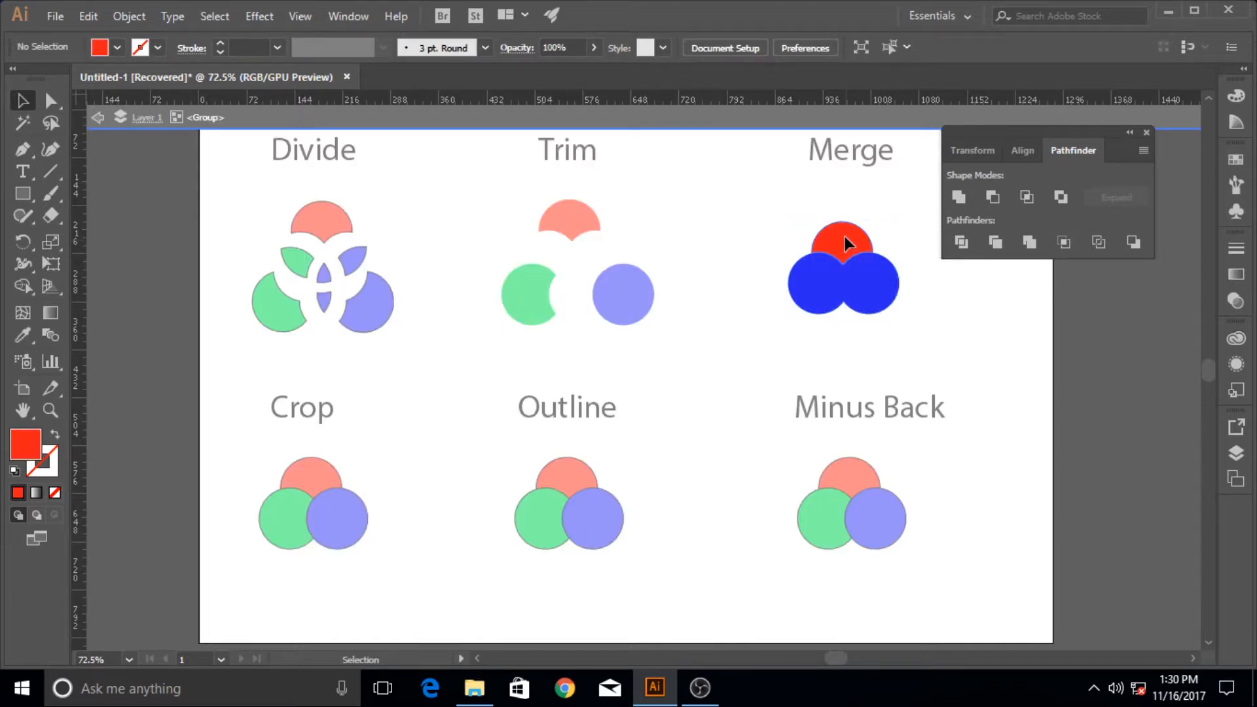
pyautogui.moveTo(845, 237); pyautogui.dragTo(844, 210)
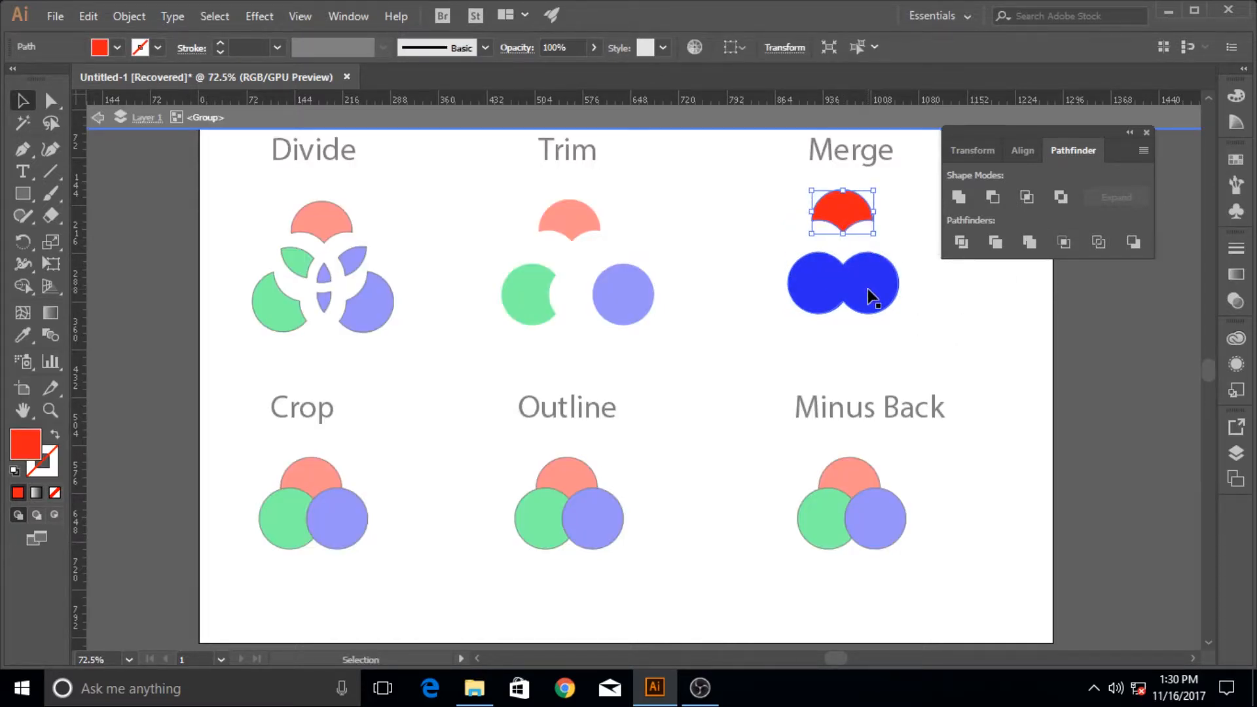
pyautogui.moveTo(870, 289)
pyautogui.mouseDown()
pyautogui.moveTo(914, 293)
pyautogui.moveTo(869, 280)
pyautogui.moveTo(872, 291)
pyautogui.mouseUp()
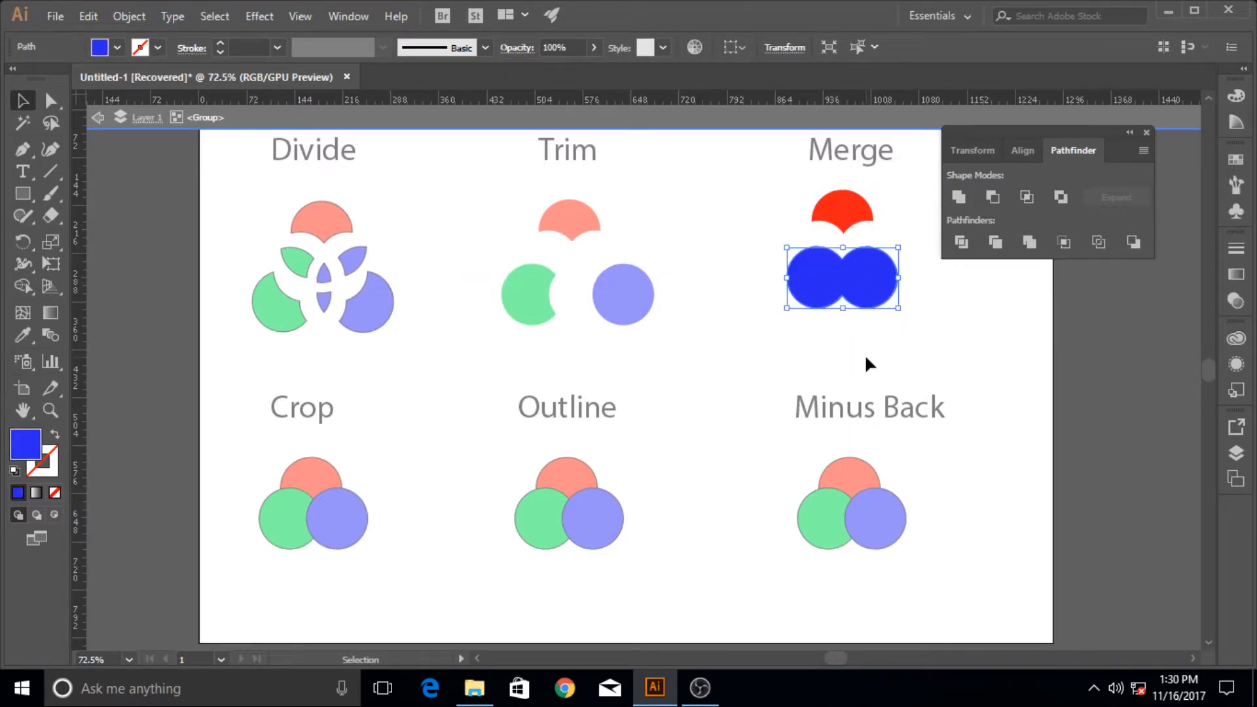
pyautogui.moveTo(871, 277); pyautogui.dragTo(868, 293)
pyautogui.click(809, 357)
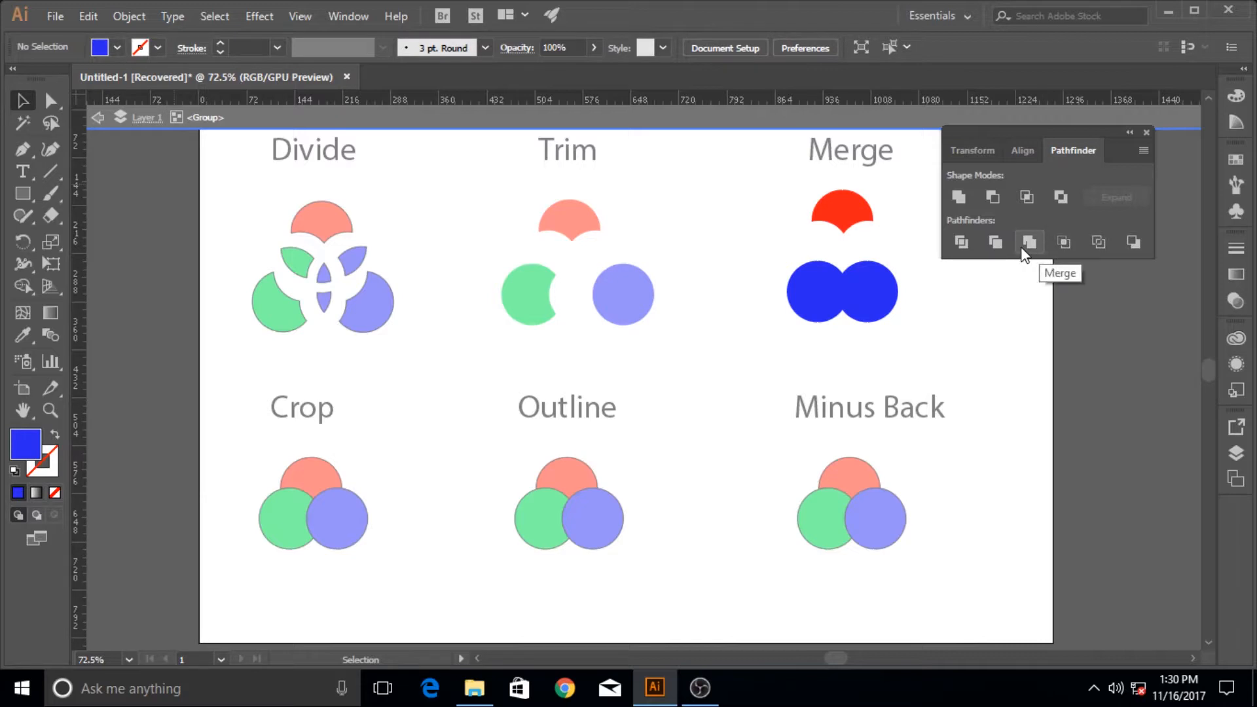
pyautogui.doubleClick(583, 372)
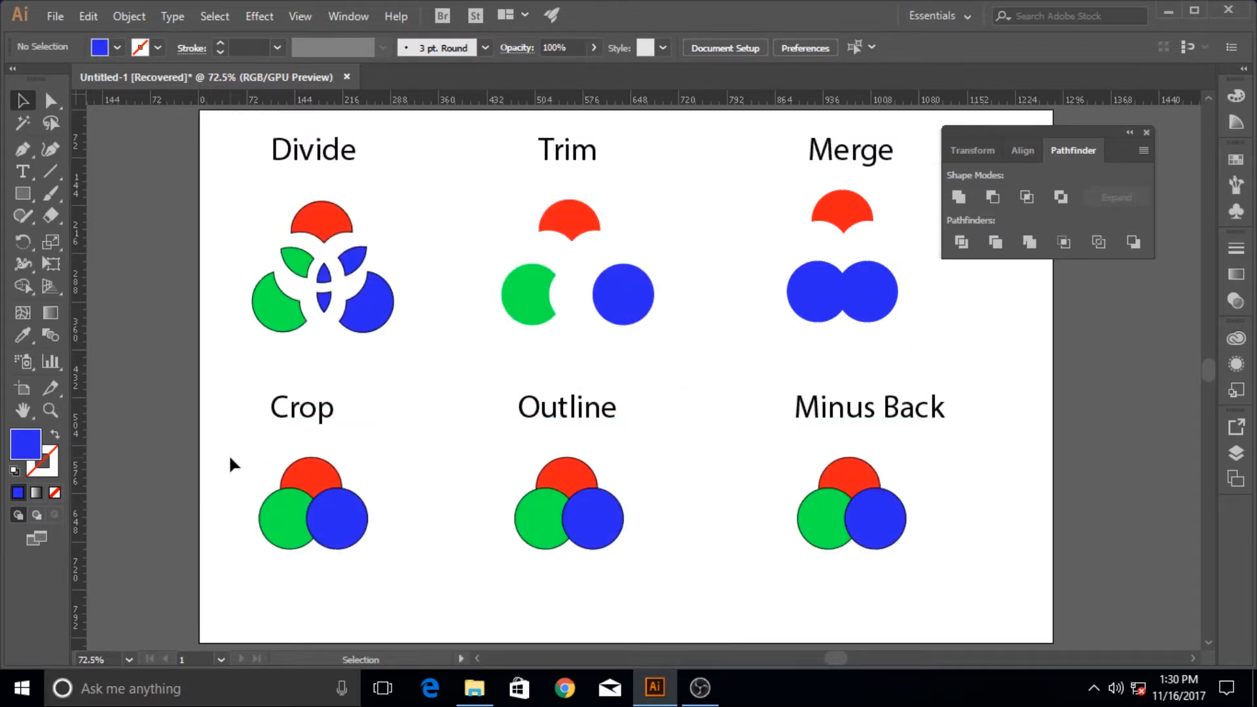
# Apply the Crop pathfinder to the three circles under the Crop heading
pyautogui.moveTo(228, 455); pyautogui.dragTo(396, 580)
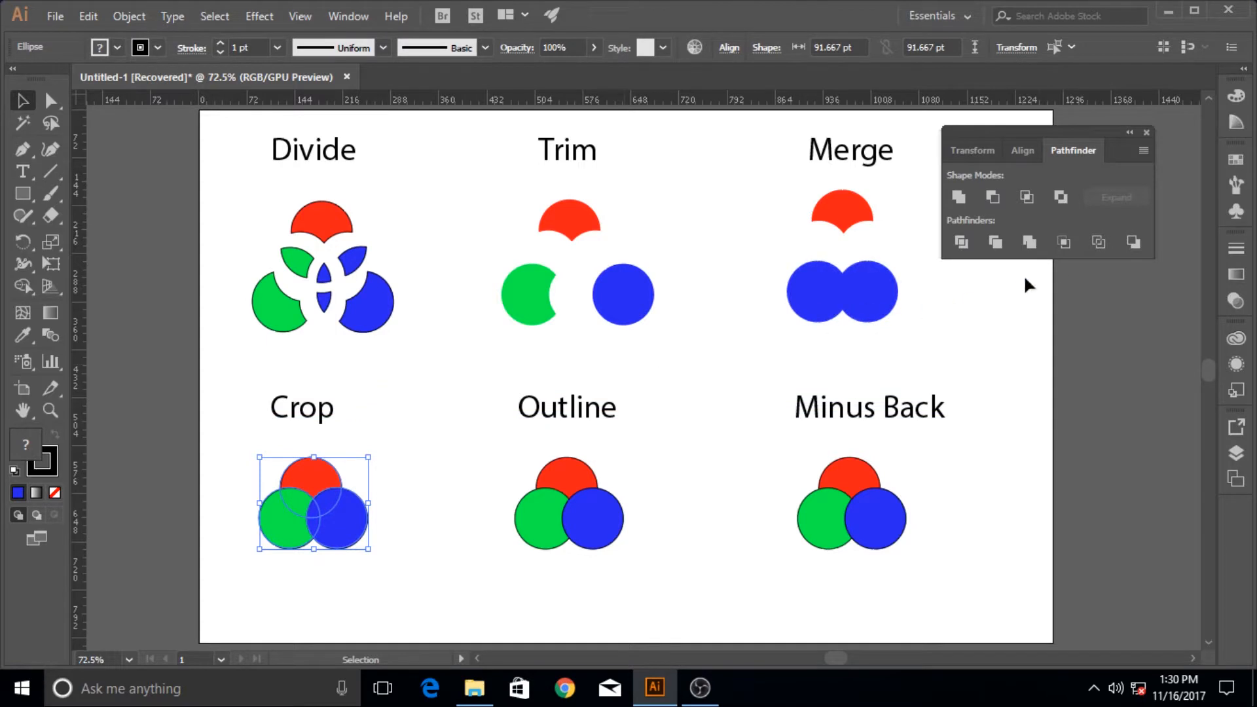
pyautogui.click(1065, 242)
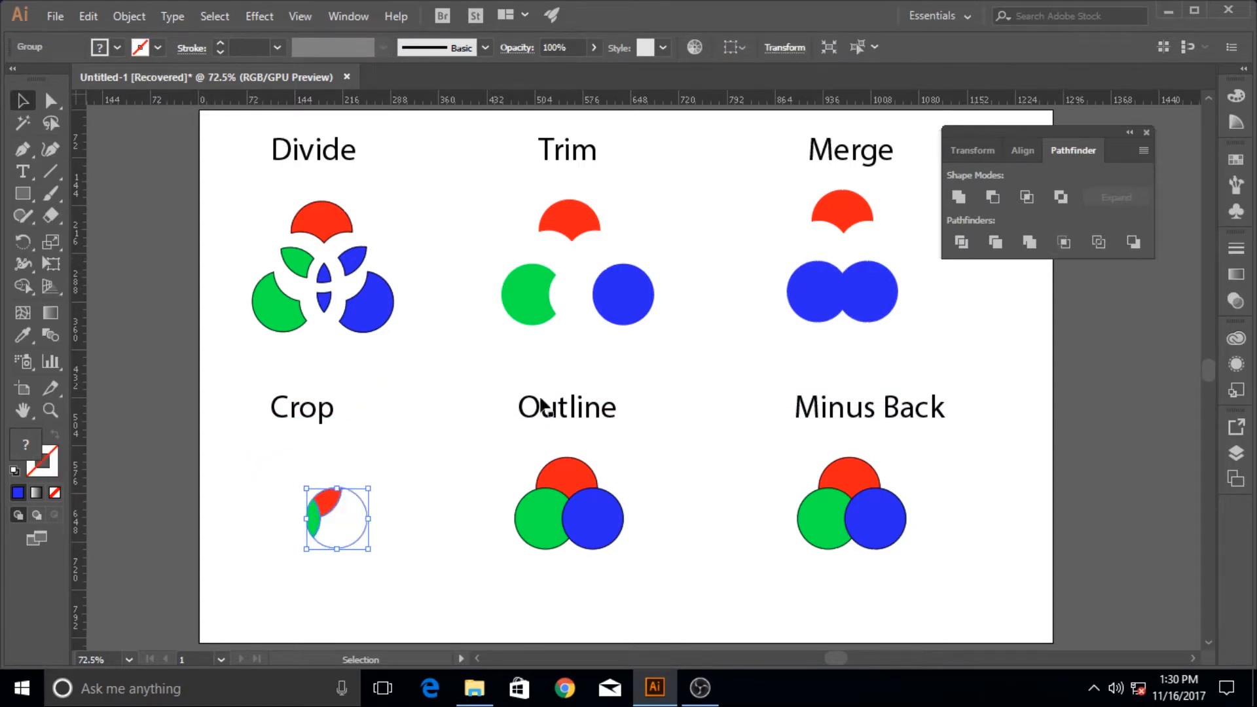
# Select the cropped group to examine the extent of its paths, and clear the selection
pyautogui.click(362, 457)
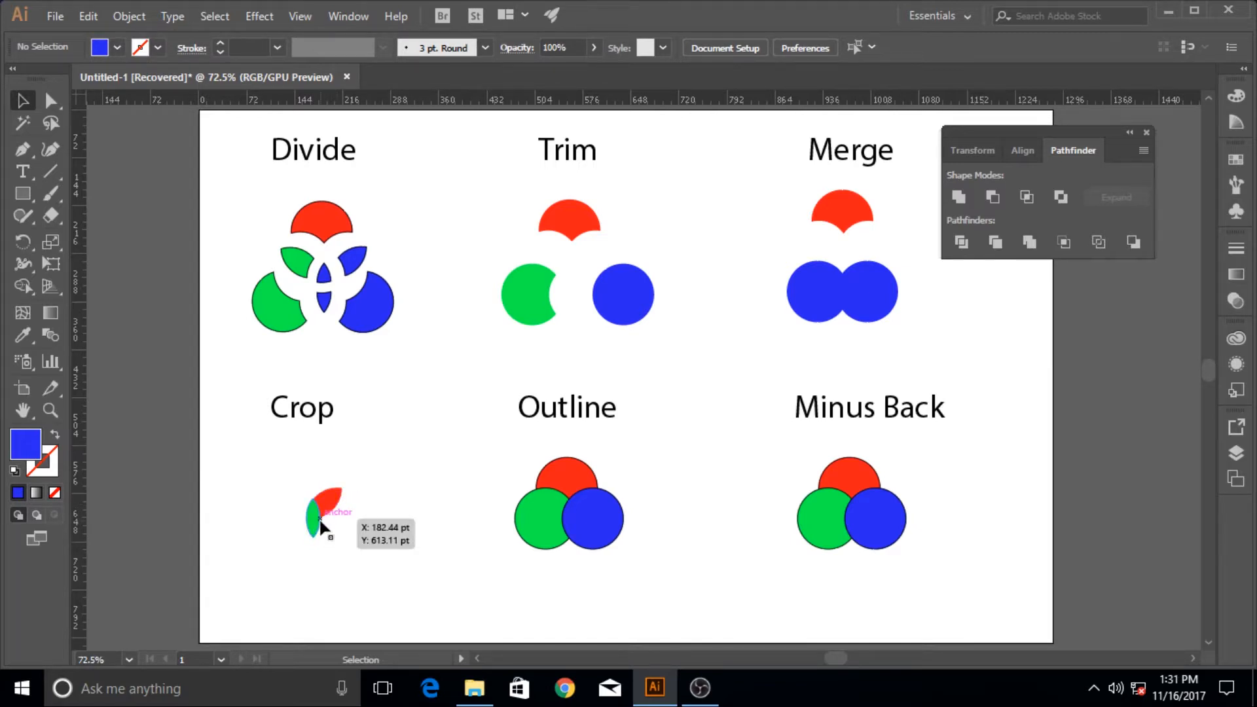
pyautogui.moveTo(328, 507)
pyautogui.mouseDown()
pyautogui.moveTo(337, 501)
pyautogui.moveTo(327, 508)
pyautogui.mouseUp()
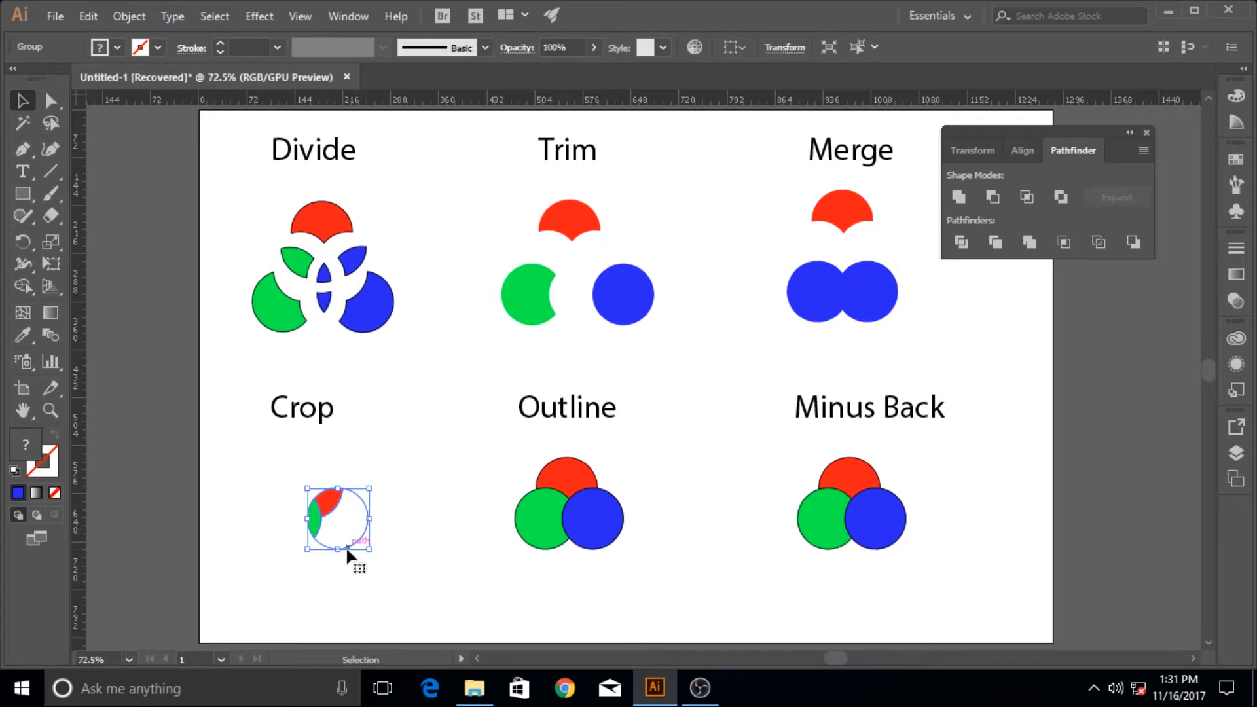
pyautogui.click(361, 466)
# Apply the Outline pathfinder to the three circles under the Outline heading
pyautogui.moveTo(465, 435); pyautogui.dragTo(665, 586)
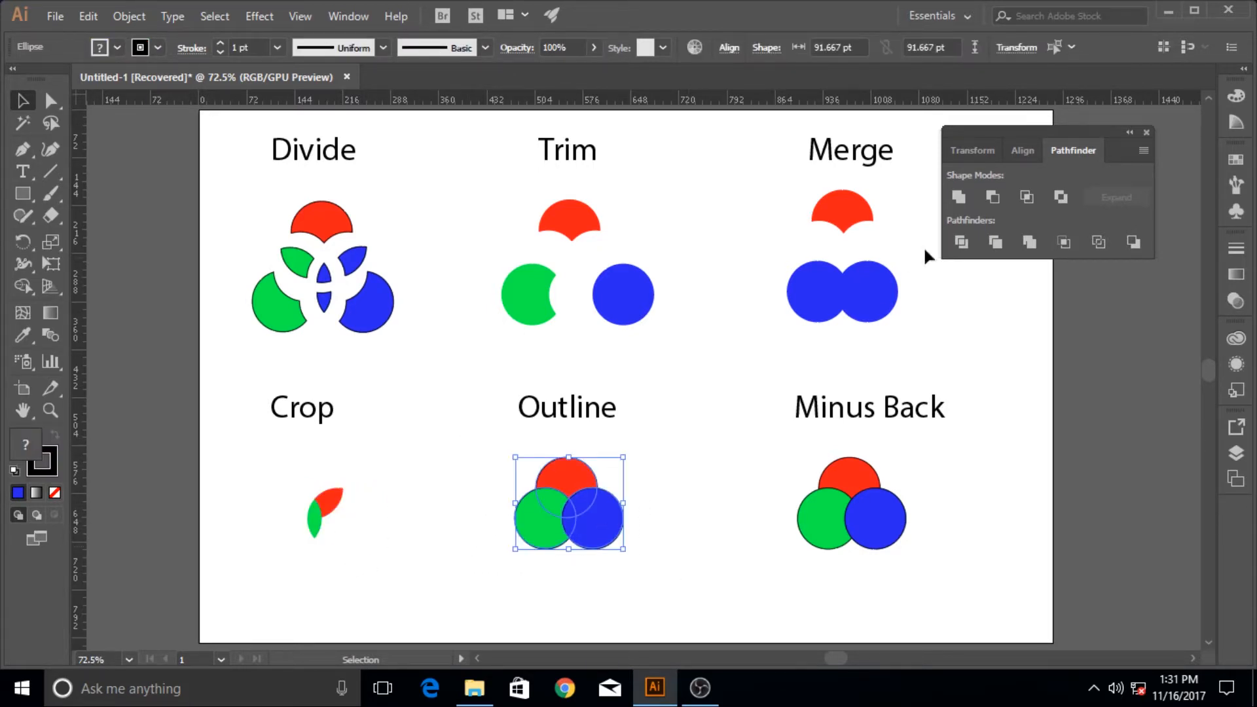
pyautogui.click(1090, 242)
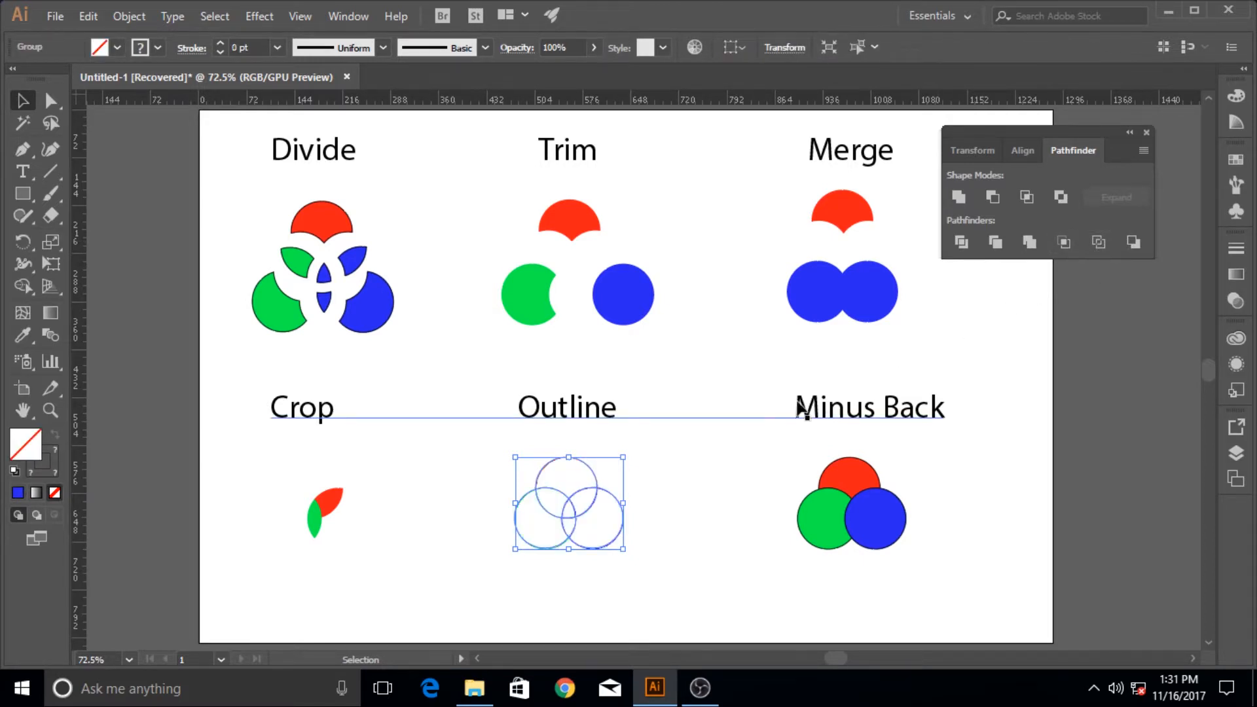
pyautogui.click(674, 465)
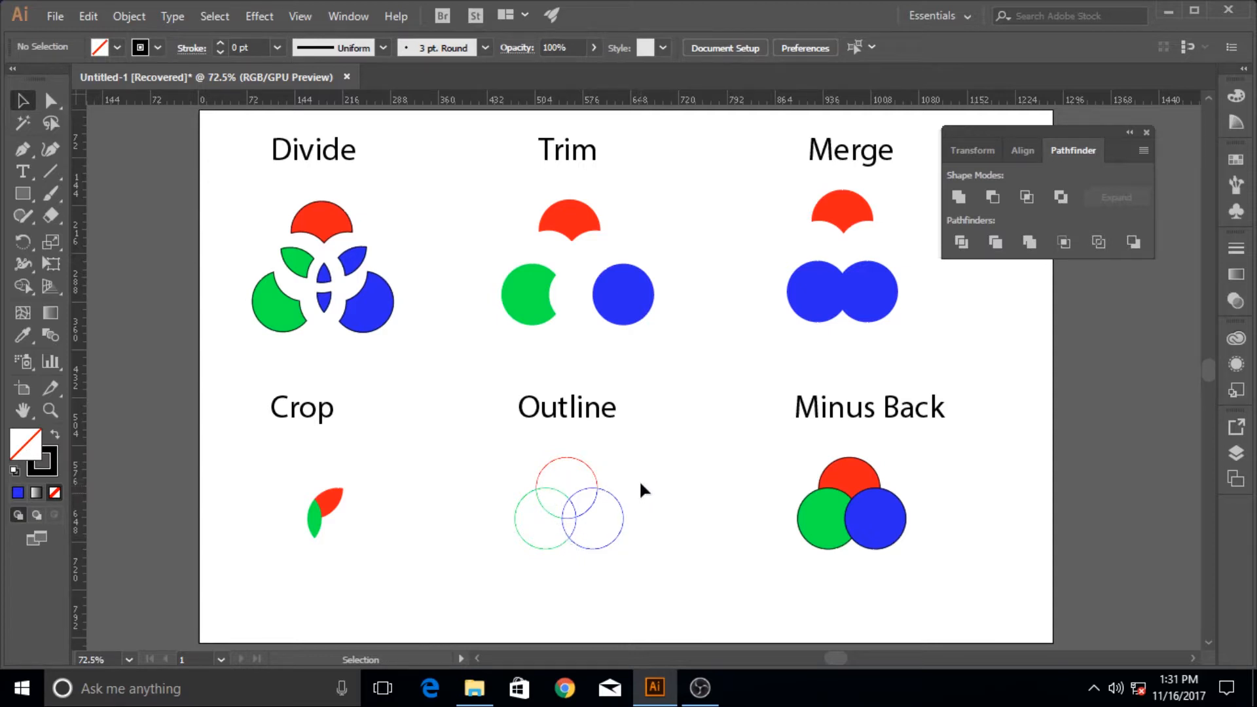
# Set the stroke weight of the outlined circle group to 2 pt, raise it to 4 pt, and deselect the group
pyautogui.hotkey('ctrl', 'space')
pyautogui.moveTo(575, 500); pyautogui.dragTo(667, 491)
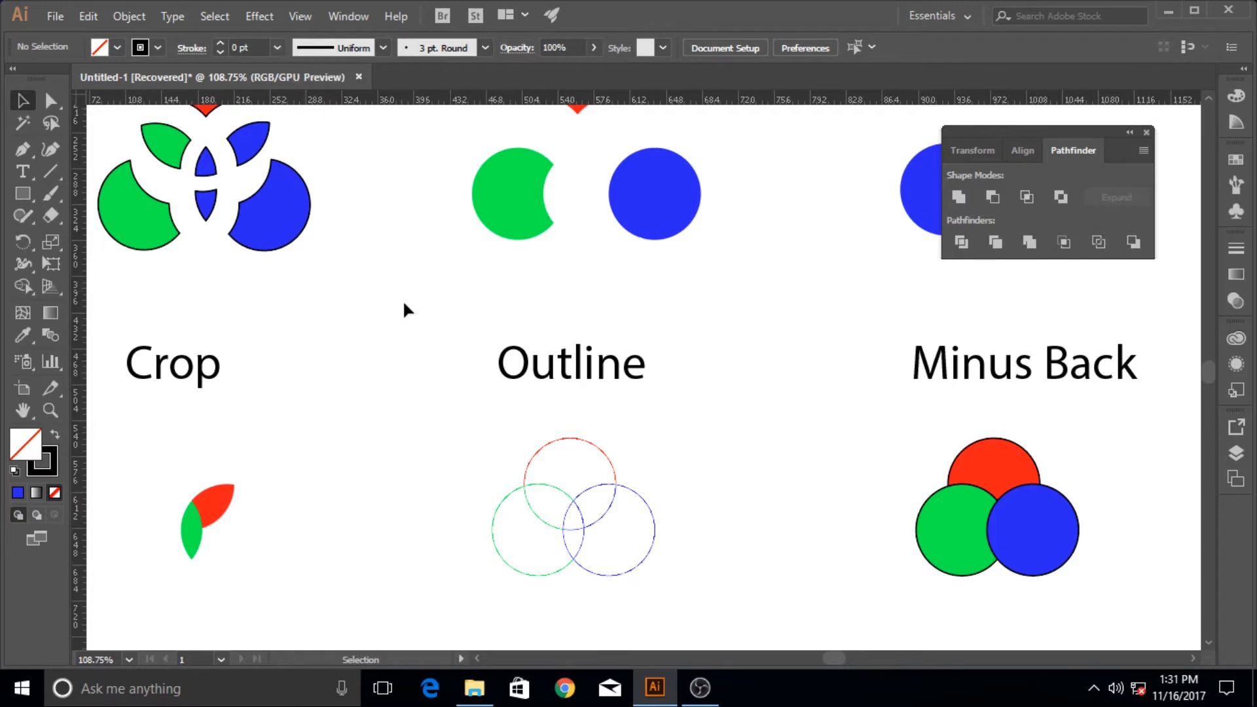
pyautogui.moveTo(455, 418); pyautogui.dragTo(661, 587)
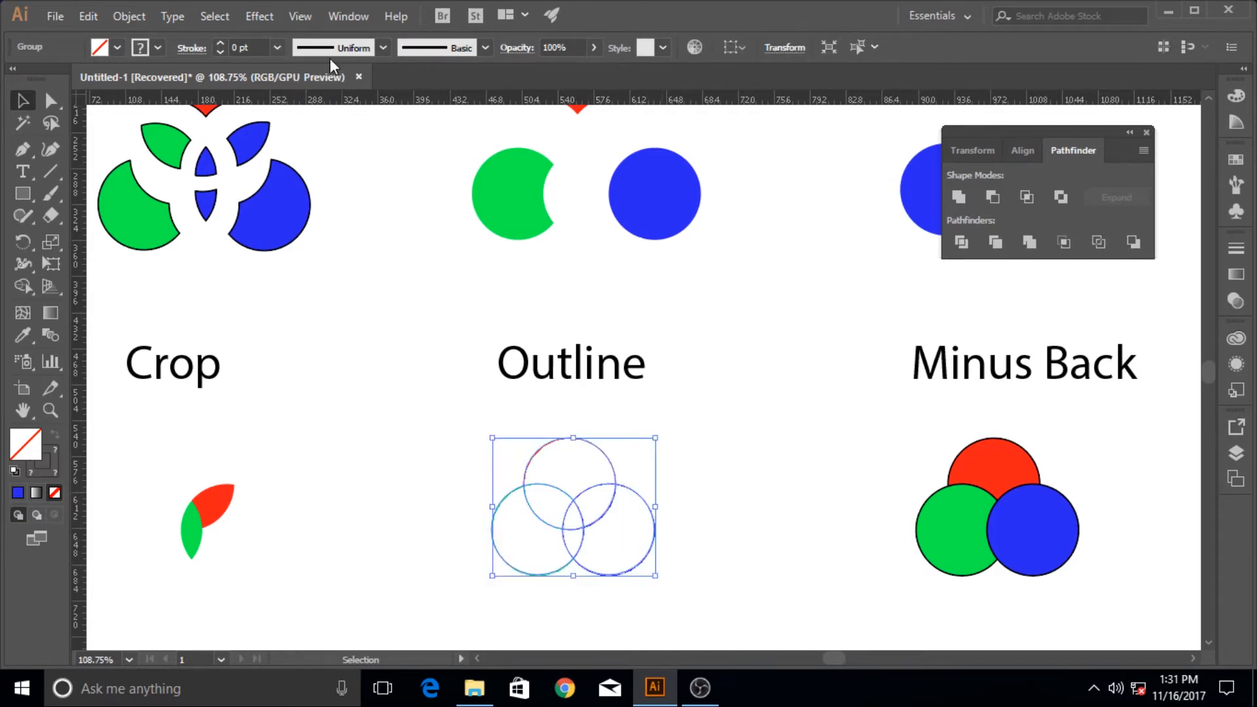
pyautogui.click(277, 48)
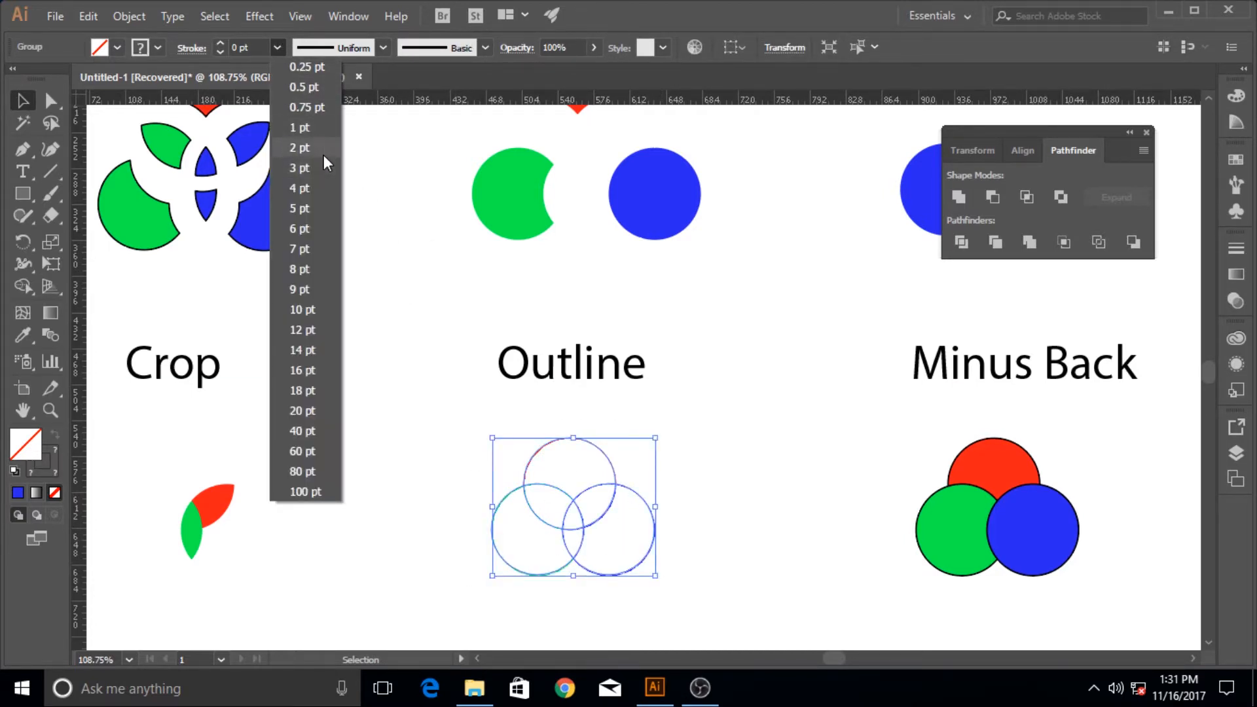
pyautogui.click(323, 161)
pyautogui.click(277, 47)
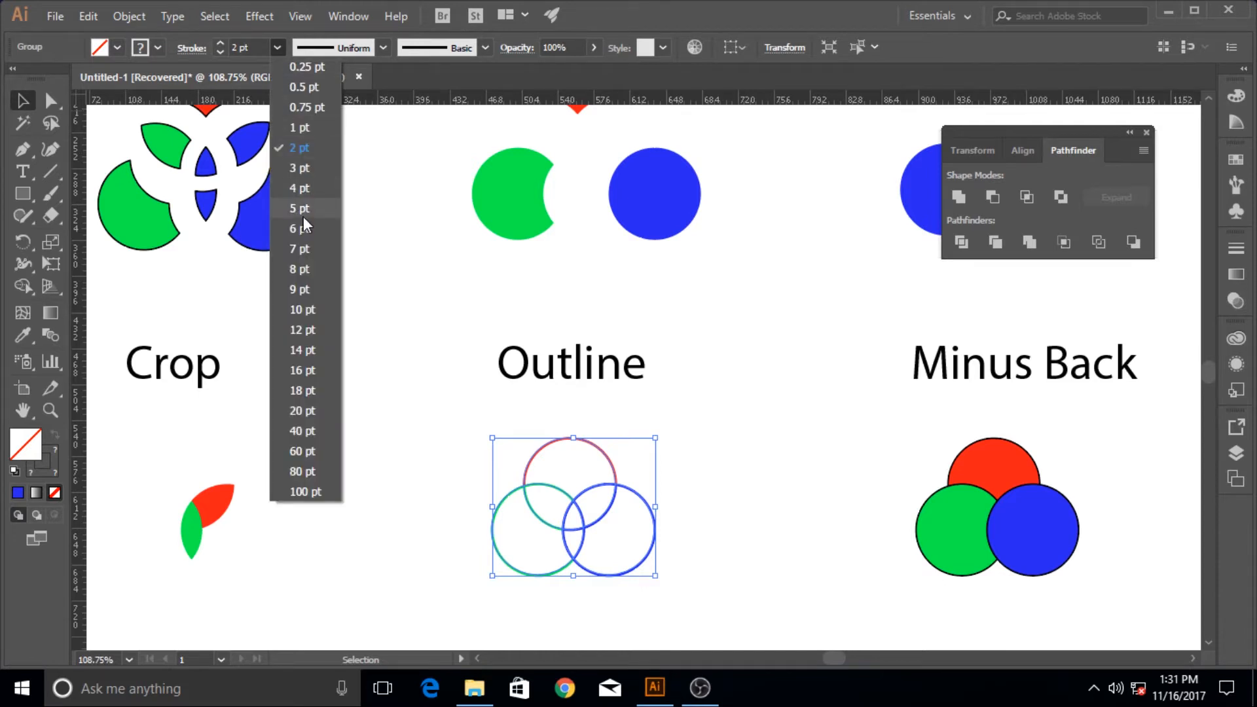
pyautogui.click(305, 197)
pyautogui.click(406, 379)
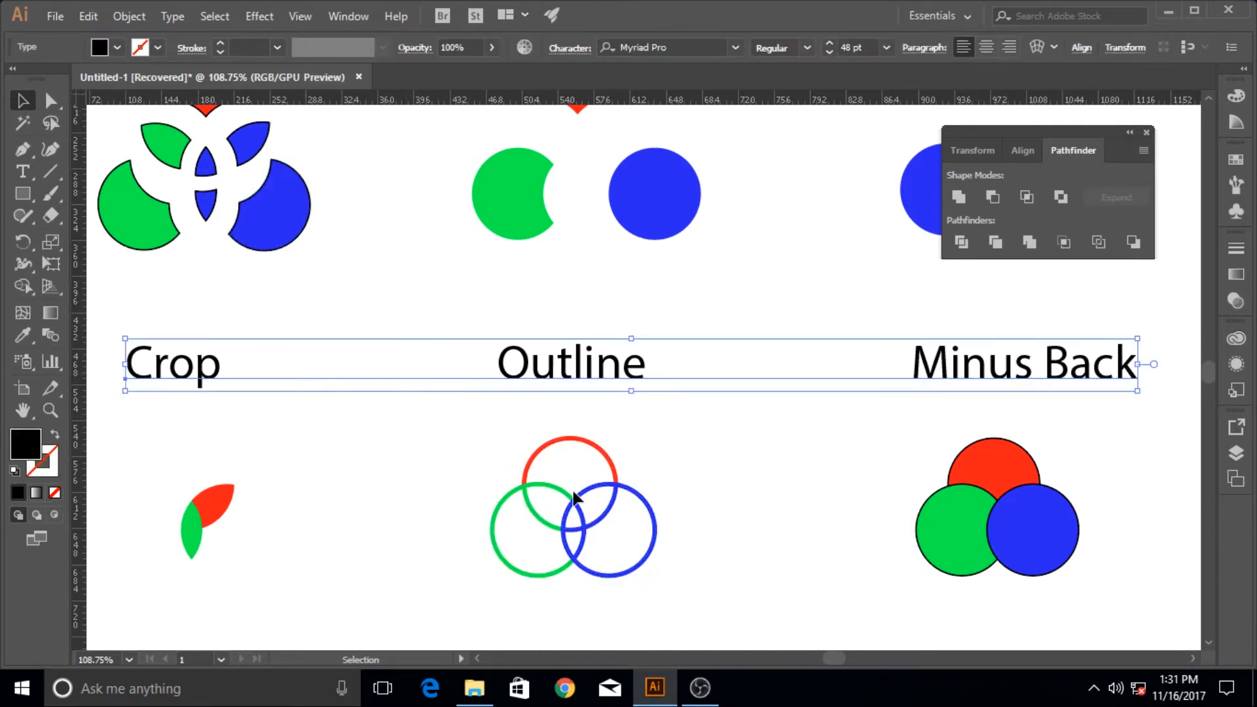
pyautogui.click(673, 512)
# Isolate the outlined group, move the large outer blue, red and green arcs outward from the center, and leave isolation mode
pyautogui.scroll(1, 669, 504)
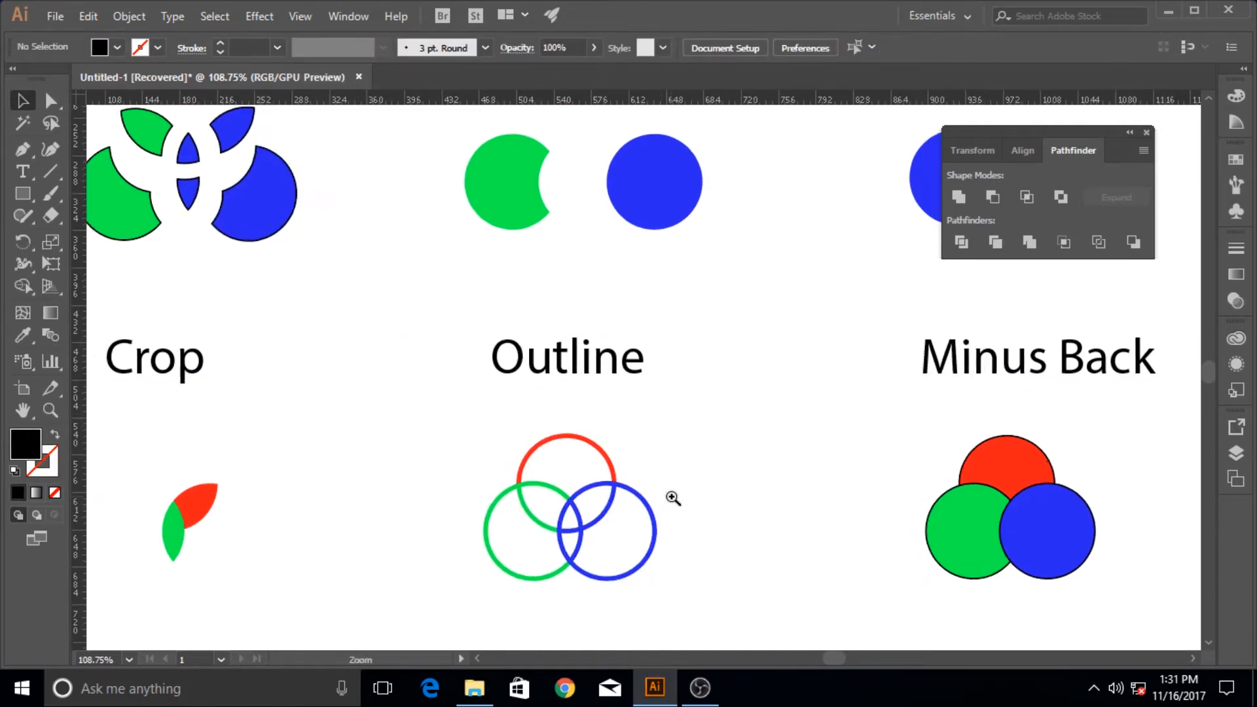
pyautogui.doubleClick(608, 497)
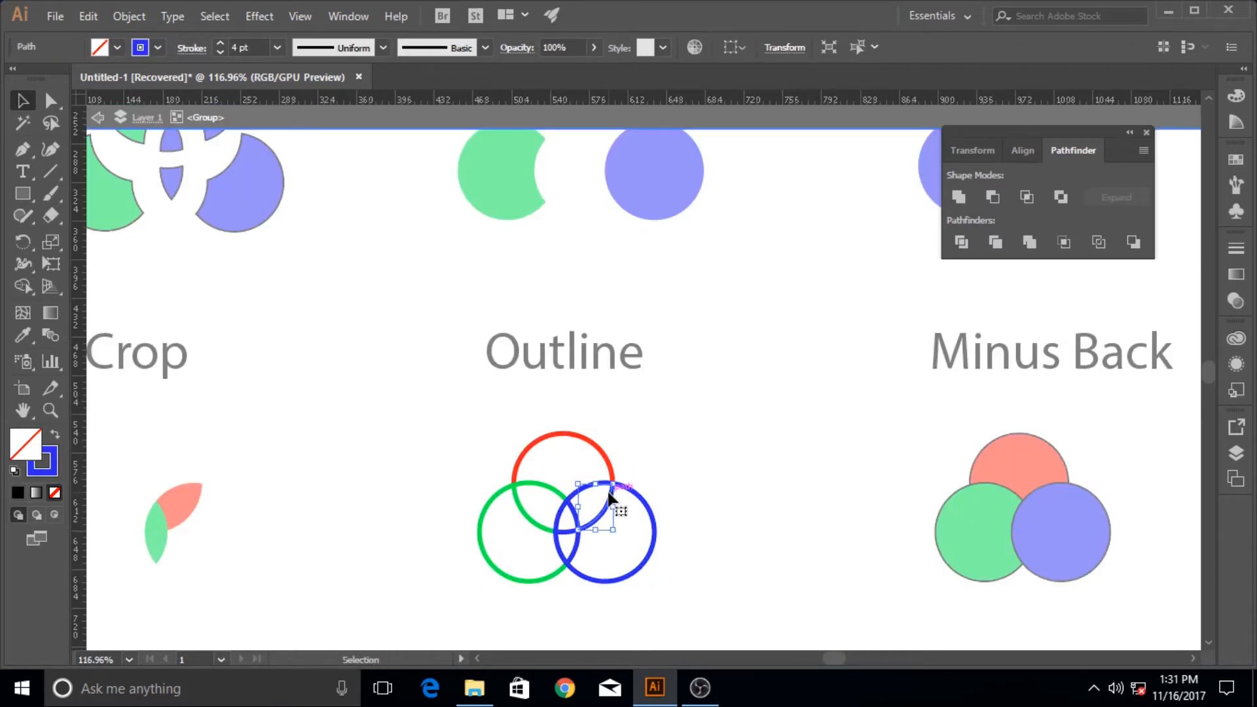
pyautogui.click(656, 525)
pyautogui.moveTo(653, 527); pyautogui.dragTo(676, 535)
pyautogui.moveTo(557, 442); pyautogui.dragTo(560, 423)
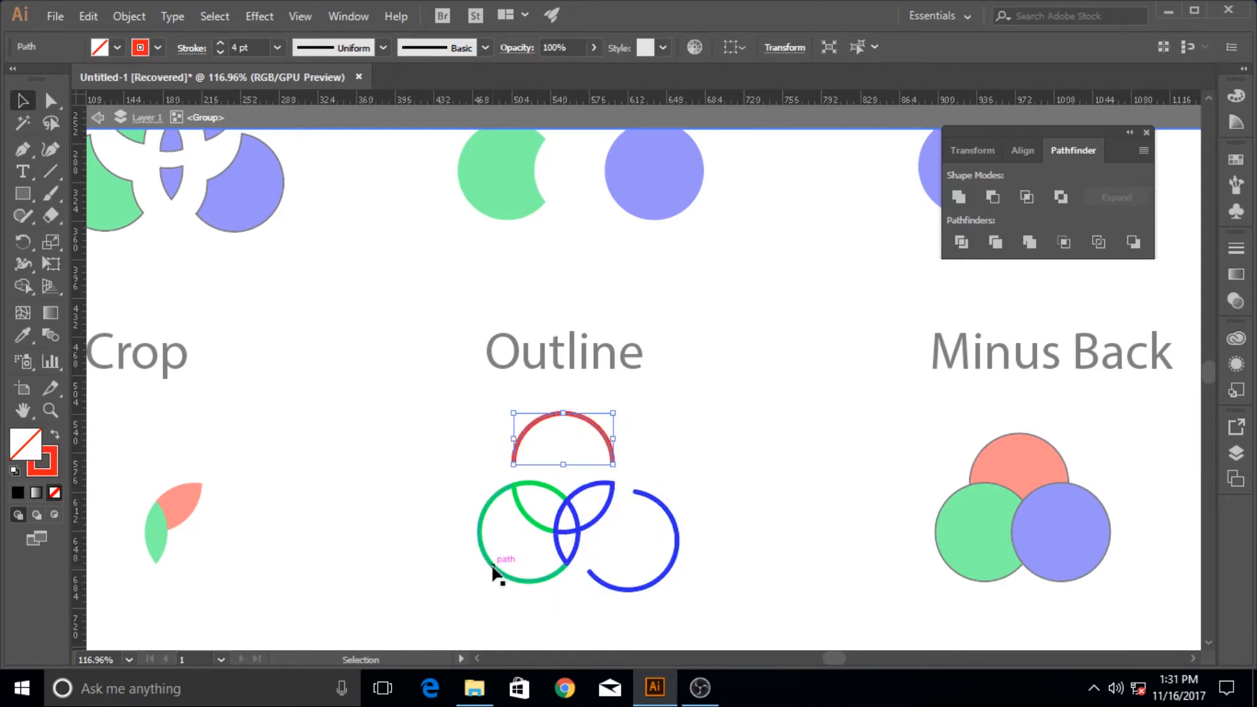
pyautogui.moveTo(494, 575); pyautogui.dragTo(466, 579)
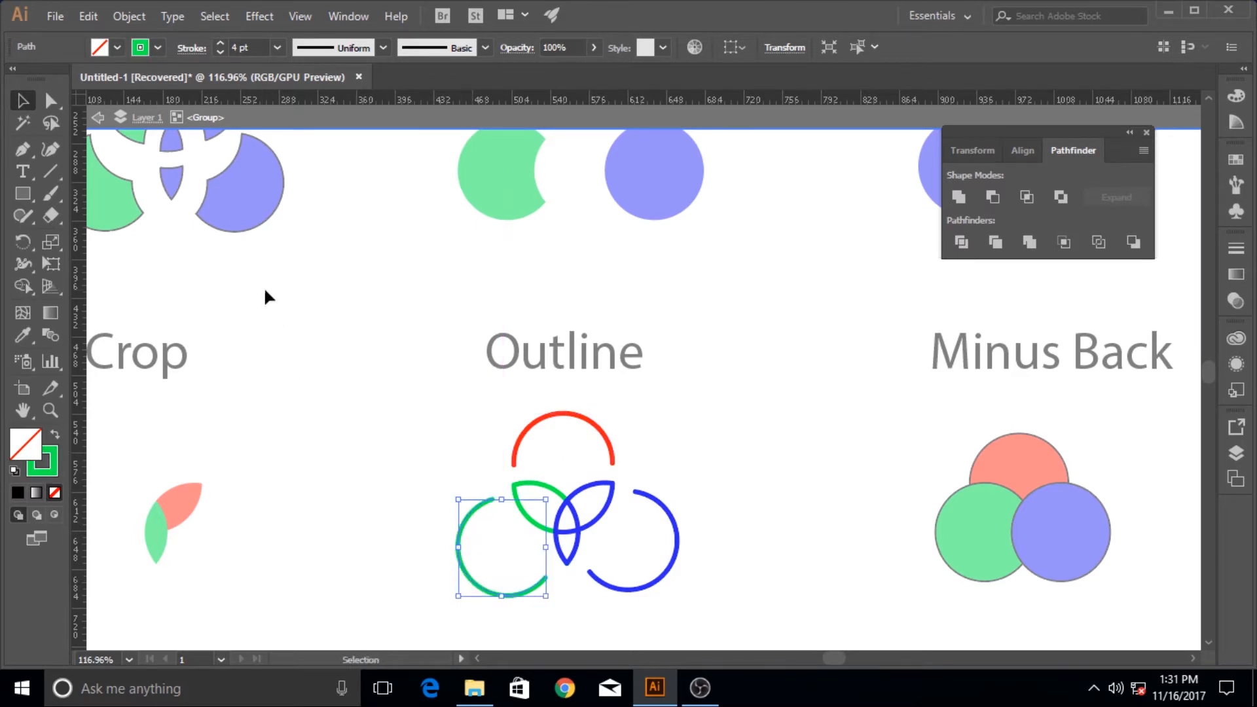
pyautogui.click(682, 433)
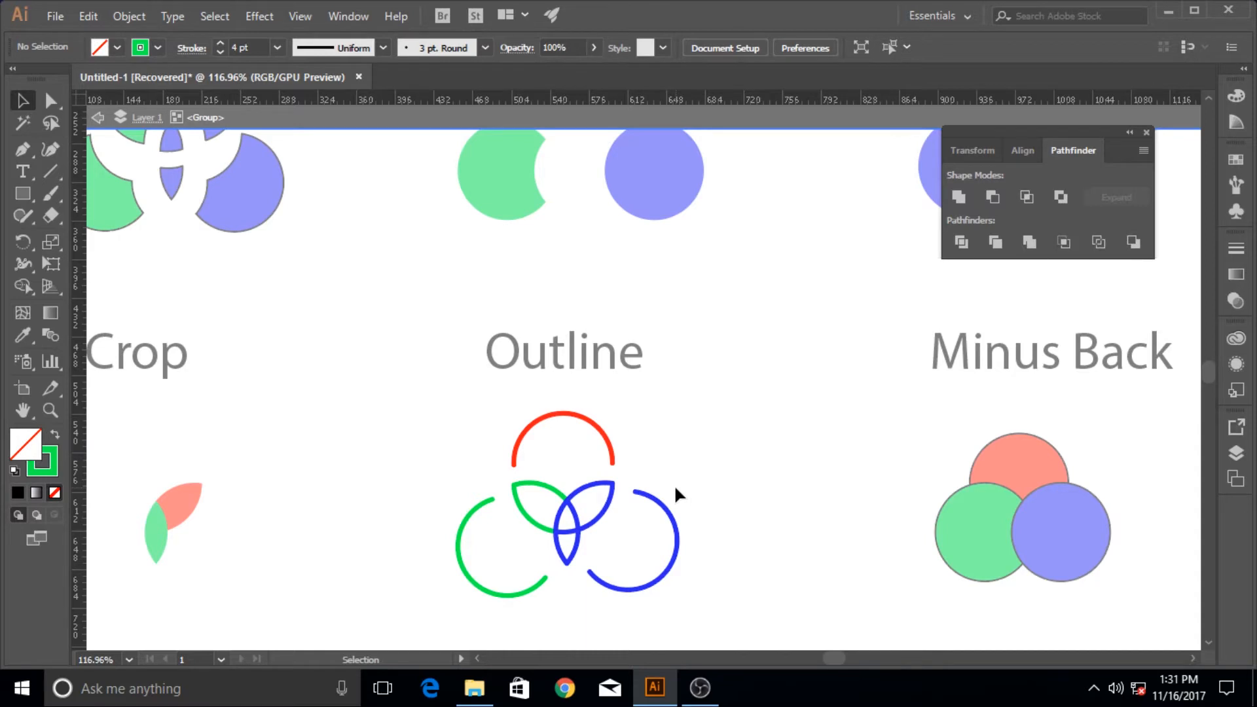
pyautogui.doubleClick(697, 410)
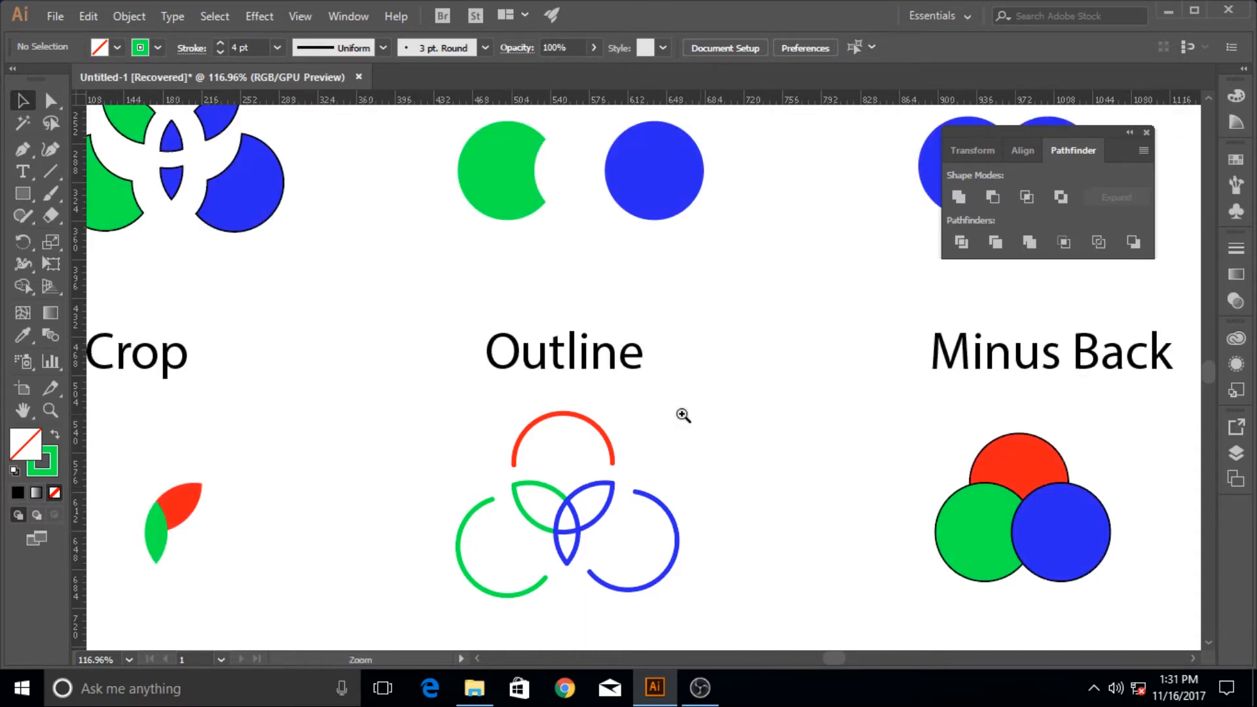
# Apply the Minus Back pathfinder to the three circles under the Minus Back heading, and close the Pathfinder window
pyautogui.moveTo(681, 415); pyautogui.dragTo(556, 415)
pyautogui.moveTo(694, 354); pyautogui.dragTo(619, 399)
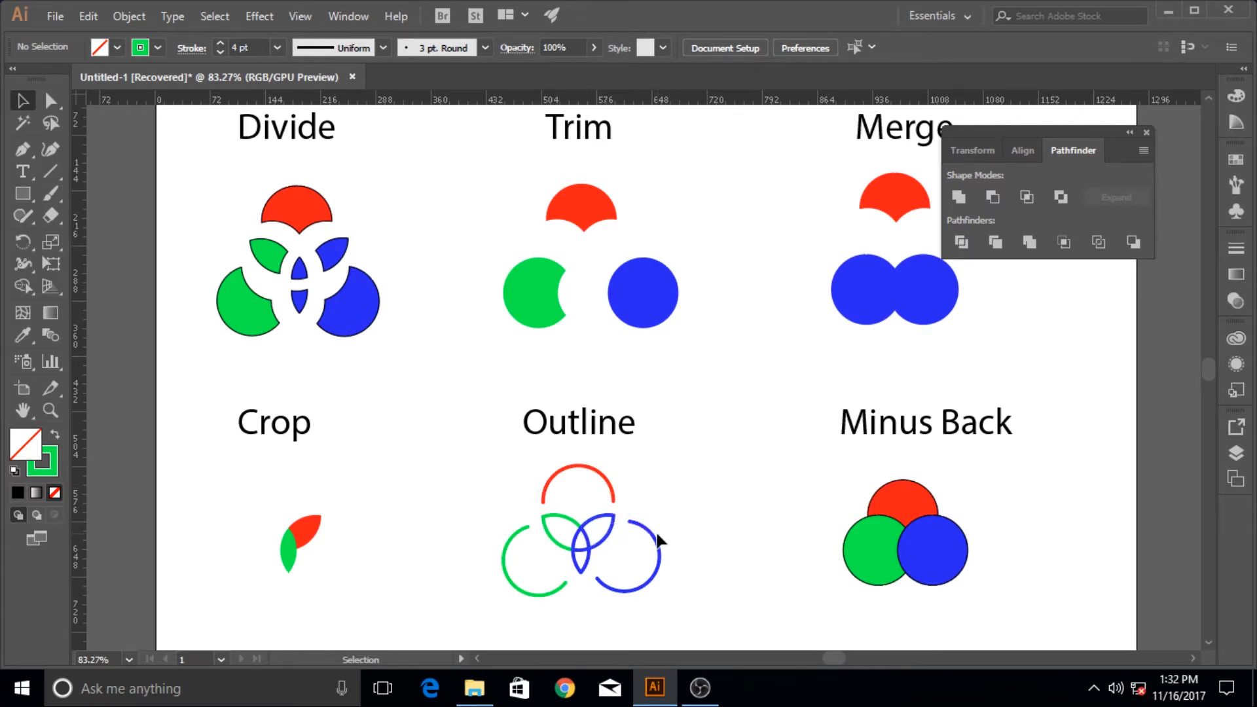
pyautogui.click(657, 573)
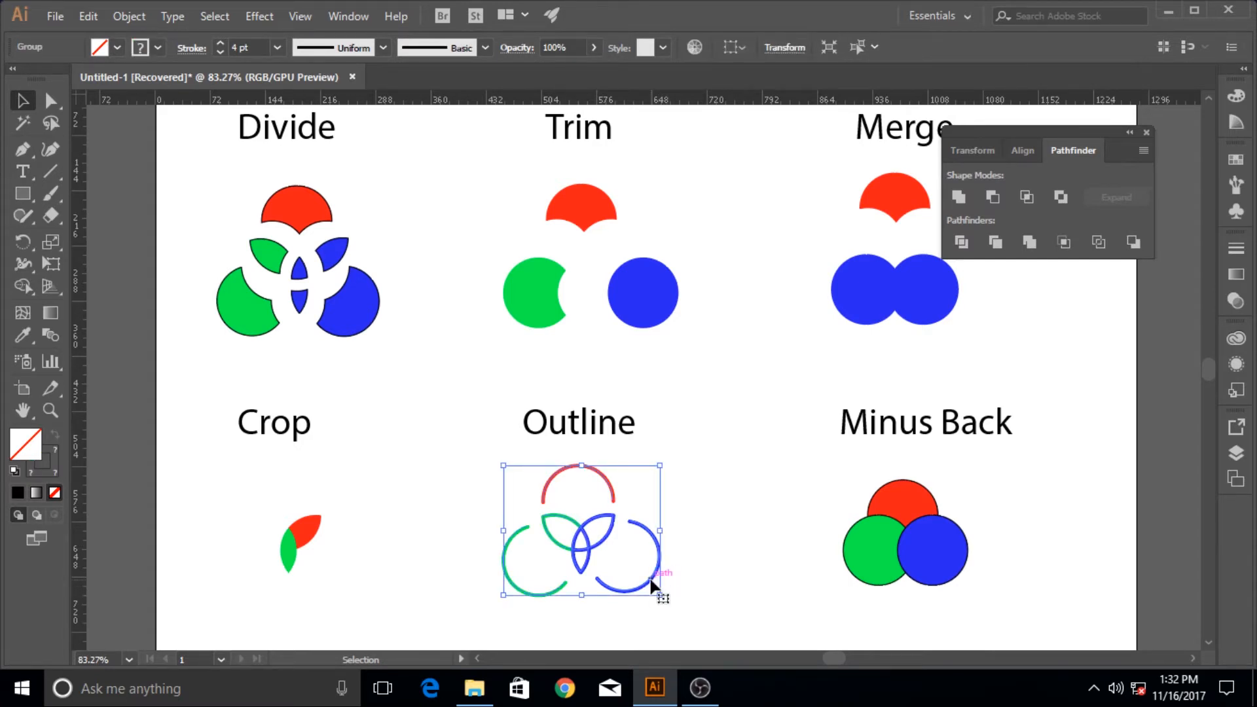
pyautogui.click(697, 494)
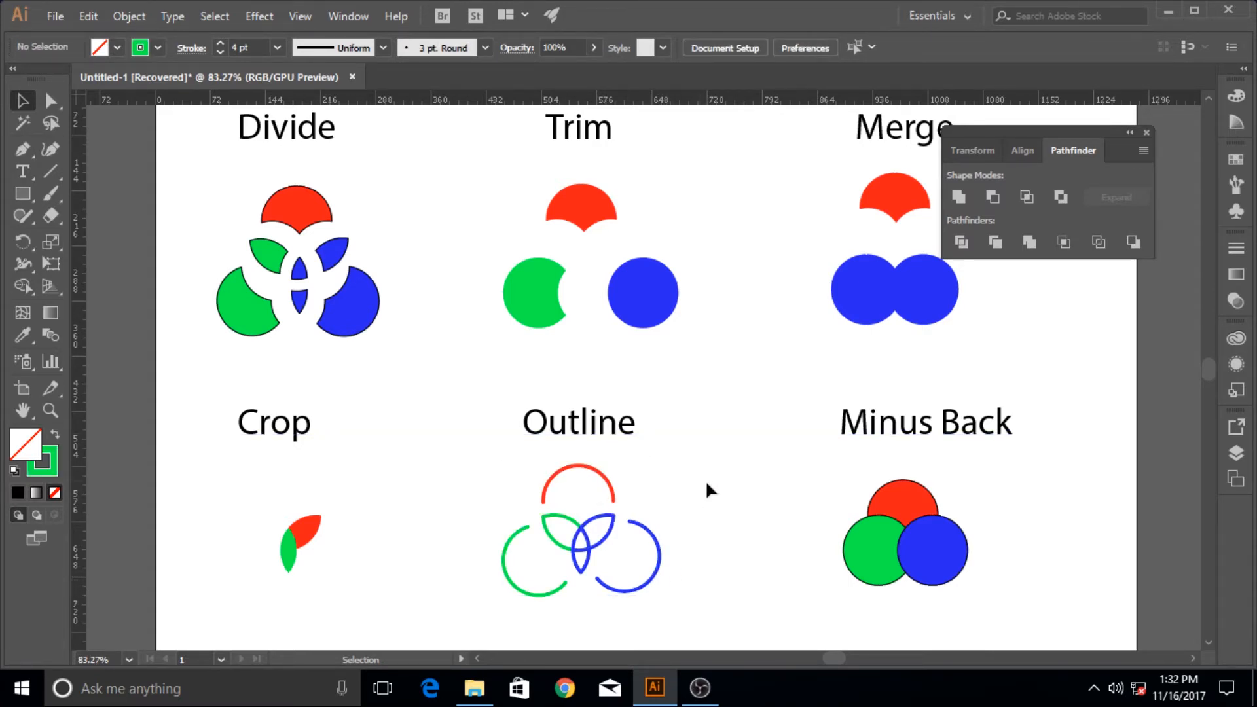
pyautogui.moveTo(819, 465); pyautogui.dragTo(1002, 605)
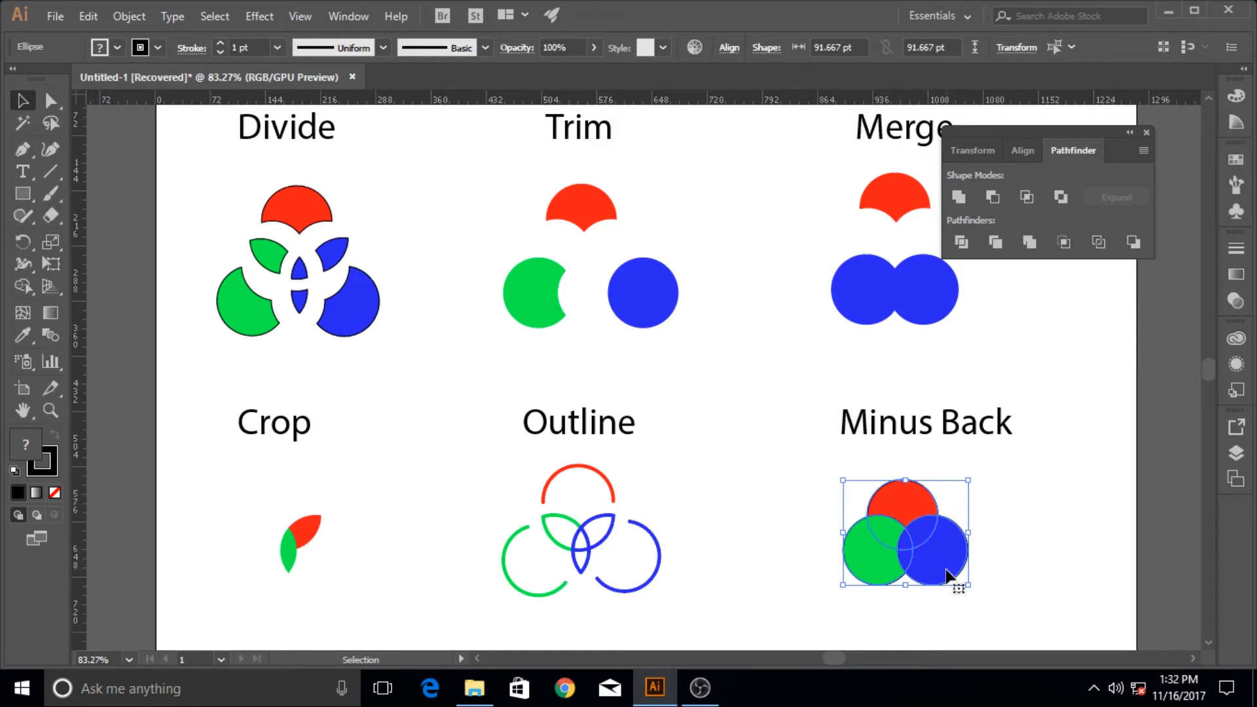
pyautogui.click(1135, 242)
pyautogui.click(1081, 502)
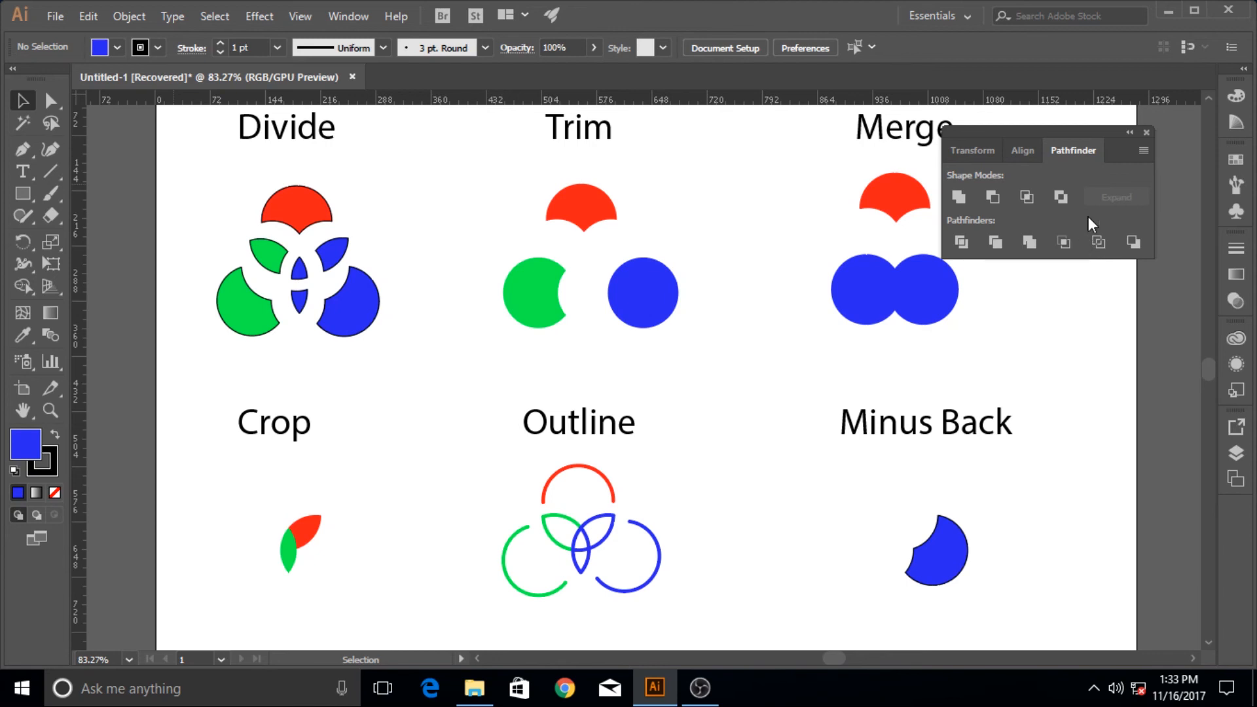
pyautogui.click(1144, 132)
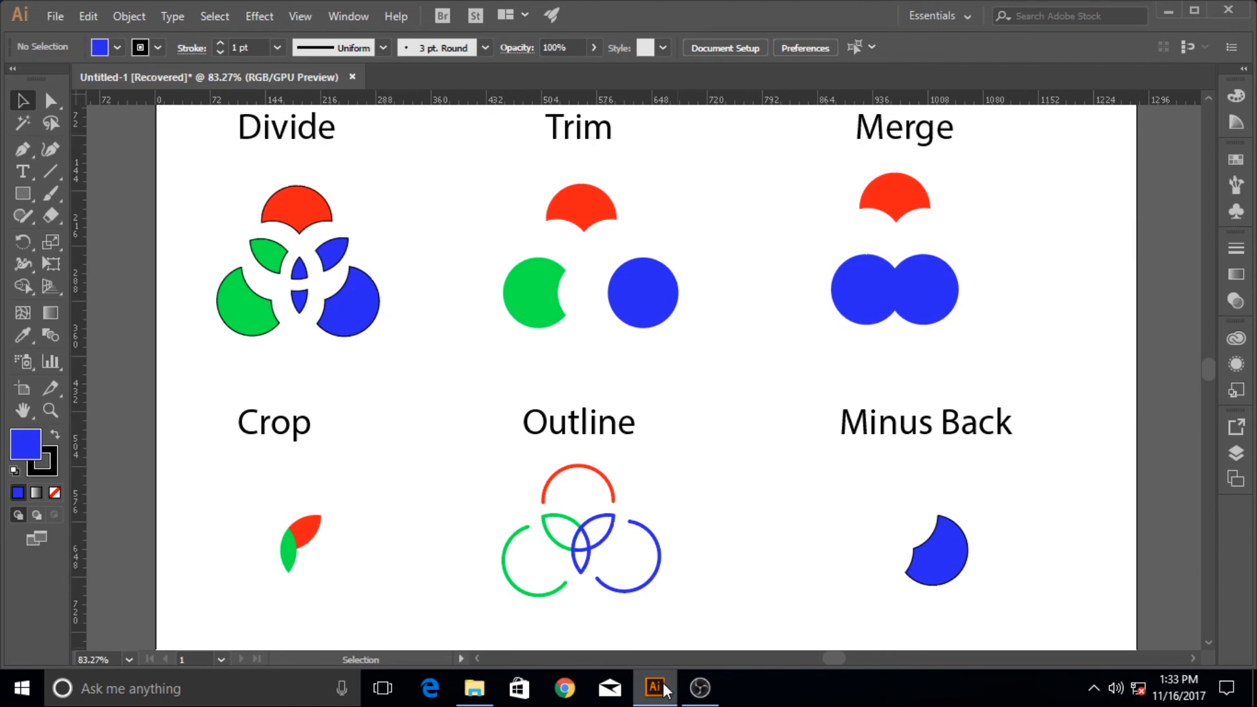